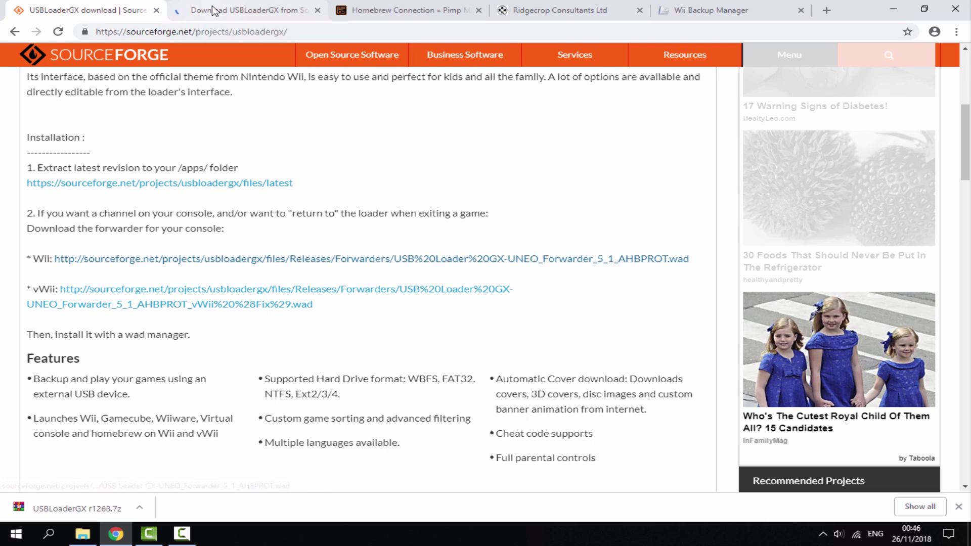
Step: Let the Wii forwarder USB Loader GX-UNEO_Forwarder_5_1_AHBPROT.wad download from its SourceForge page, and close that page
{"action": "left_click", "coordinate": [217, 10]}
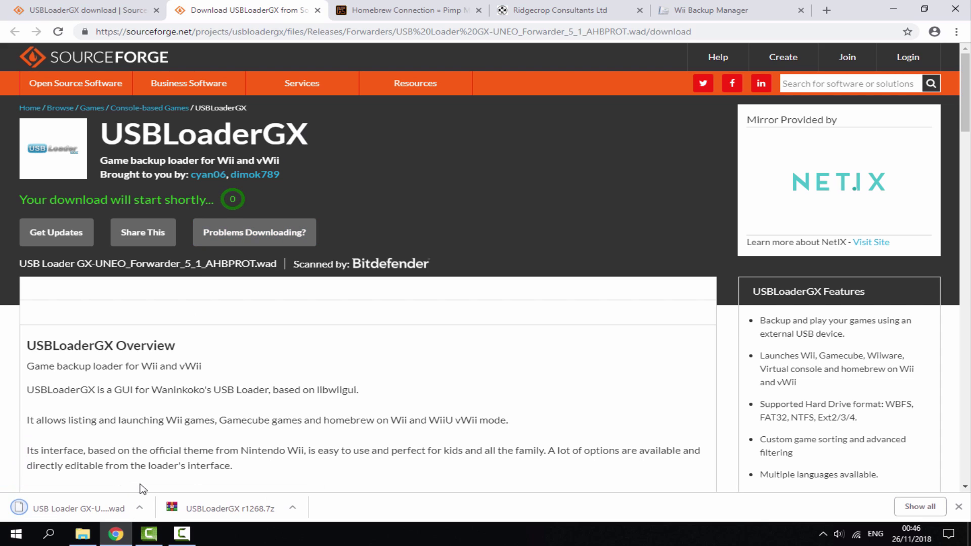
{"action": "left_click", "coordinate": [957, 506]}
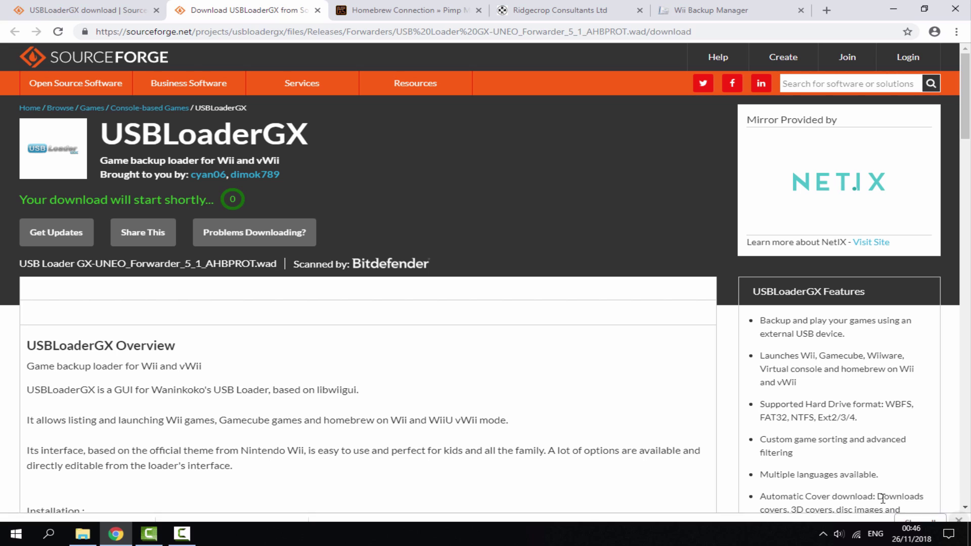
{"action": "left_click", "coordinate": [317, 11]}
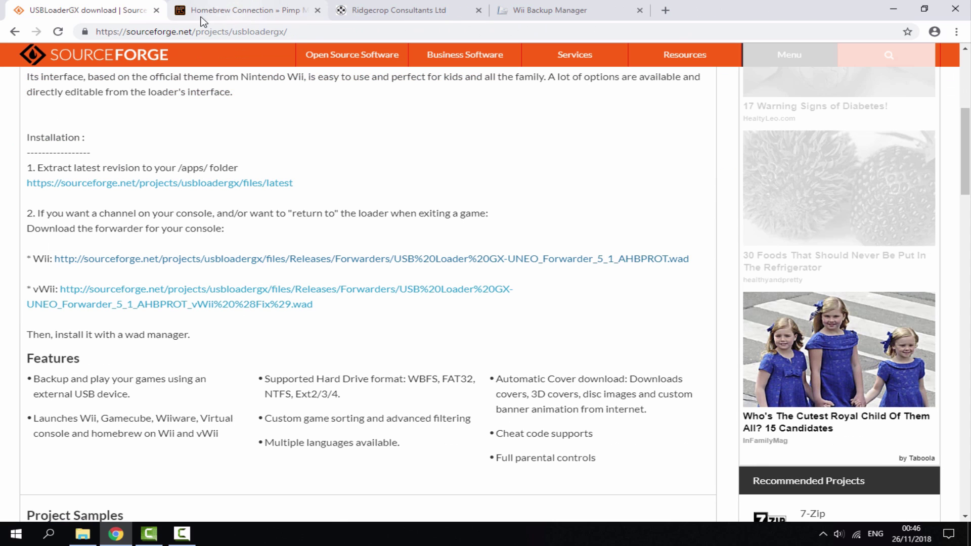
{"action": "scroll", "coordinate": [219, 217], "scroll_direction": "up", "scroll_amount": 6}
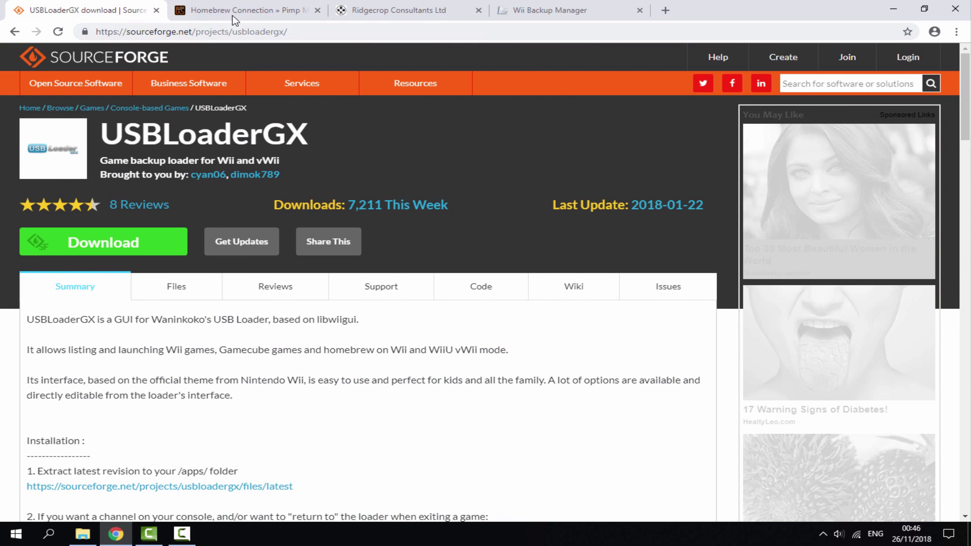
Step: Download Pimp My Wii V3.00 from the Homebrew Connection article and dismiss the download notice
{"action": "left_click", "coordinate": [232, 11]}
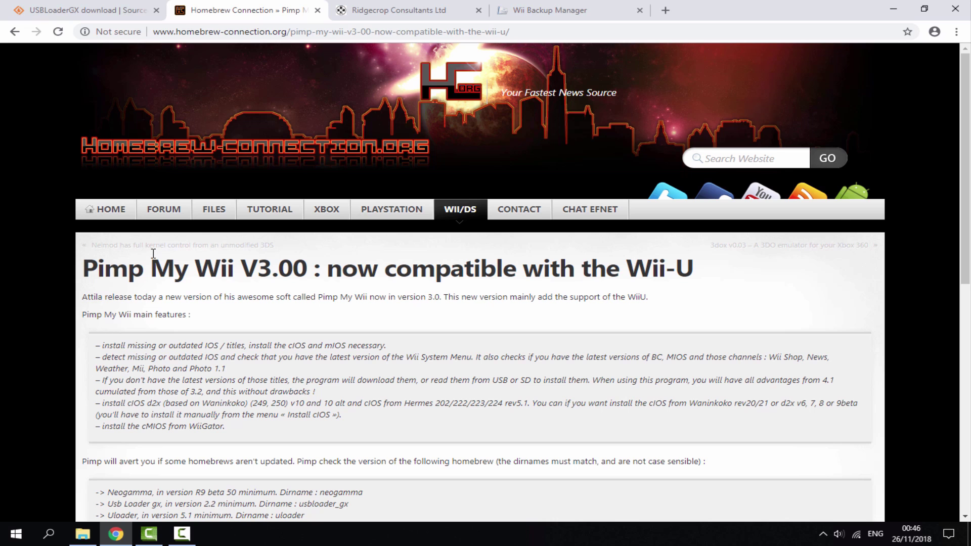
{"action": "scroll", "coordinate": [153, 253], "scroll_direction": "down", "scroll_amount": 8}
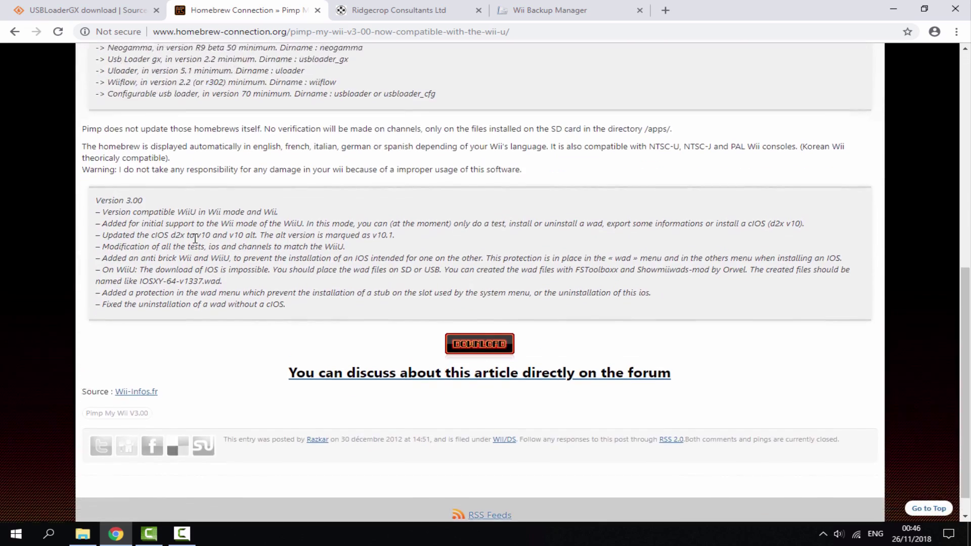
{"action": "scroll", "coordinate": [195, 238], "scroll_direction": "down", "scroll_amount": 1}
{"action": "left_click", "coordinate": [481, 317]}
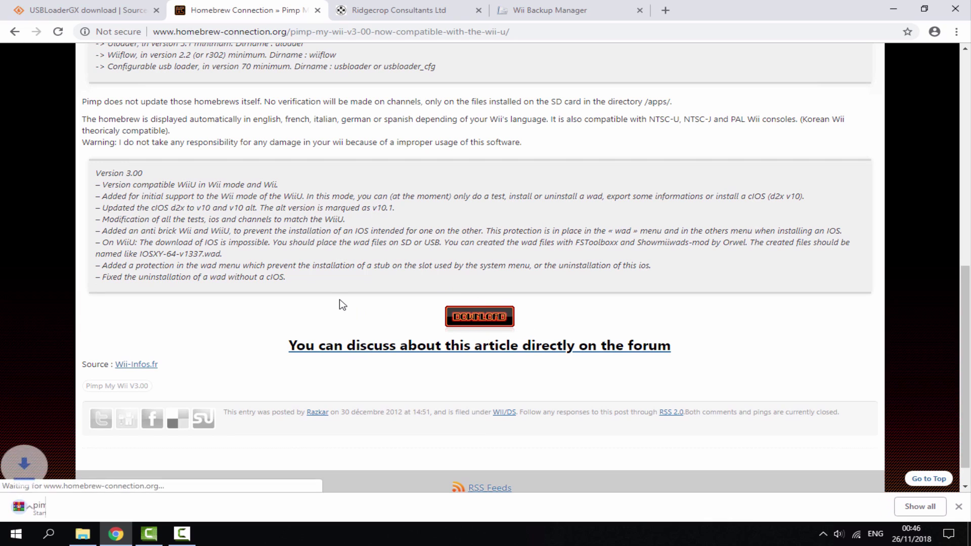
{"action": "scroll", "coordinate": [276, 318], "scroll_direction": "up", "scroll_amount": 15}
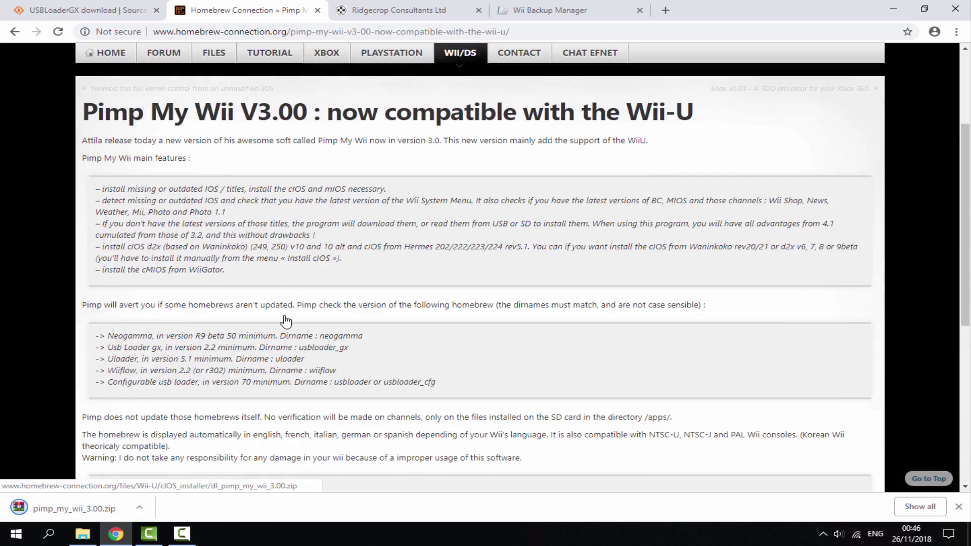
{"action": "left_click", "coordinate": [958, 508]}
Step: Switch to File Explorer and create a folder named wads in the root of USB Drive (F:)
{"action": "left_click", "coordinate": [82, 534]}
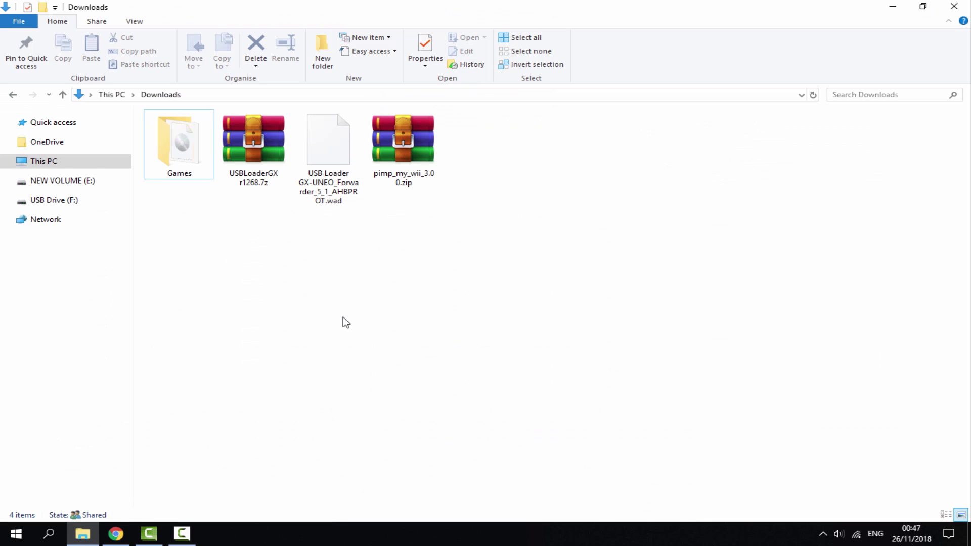
{"action": "left_click_drag", "start_coordinate": [481, 262], "coordinate": [261, 151]}
{"action": "left_click", "coordinate": [314, 248]}
{"action": "left_click", "coordinate": [79, 201]}
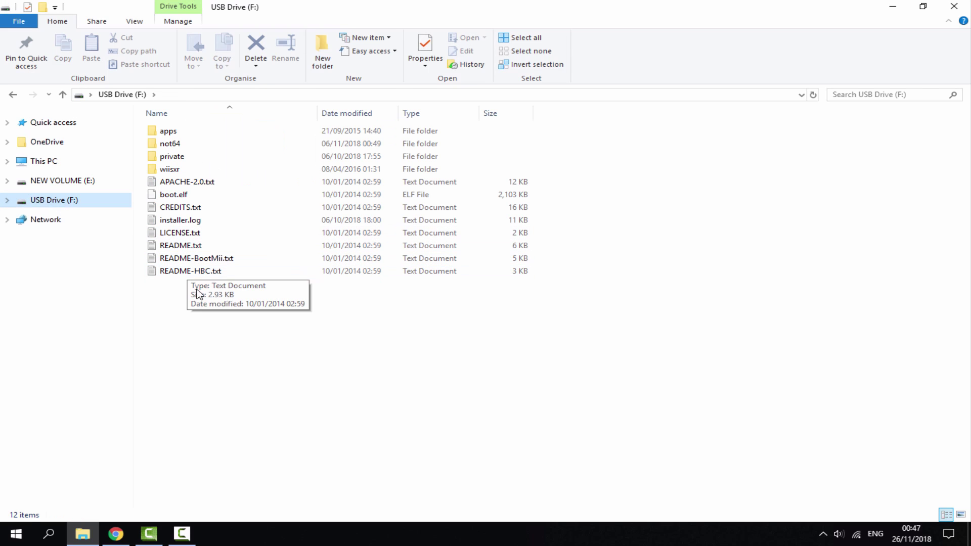
{"action": "right_click", "coordinate": [204, 307]}
{"action": "mouse_move", "coordinate": [278, 452]}
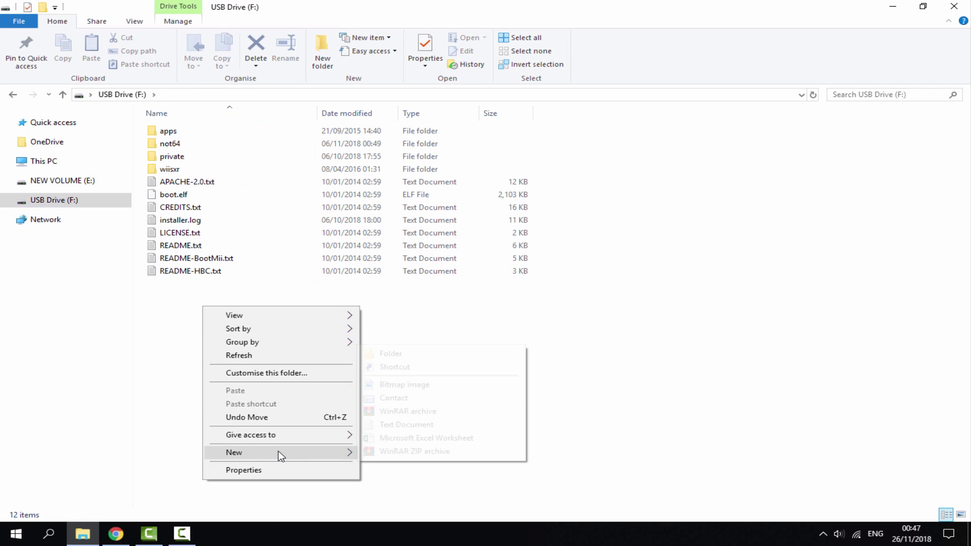
{"action": "left_click", "coordinate": [404, 355]}
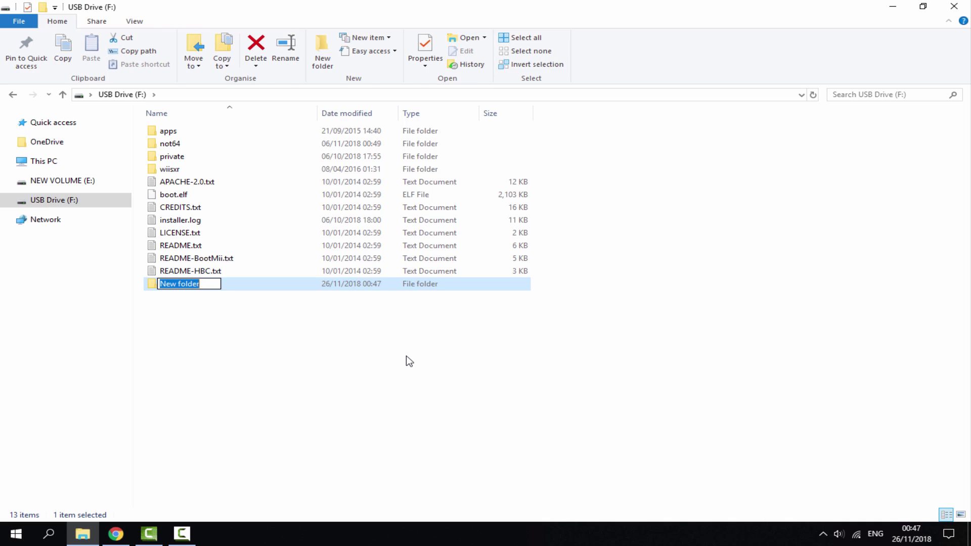
{"action": "type", "text": "wads"}
{"action": "left_click", "coordinate": [305, 362]}
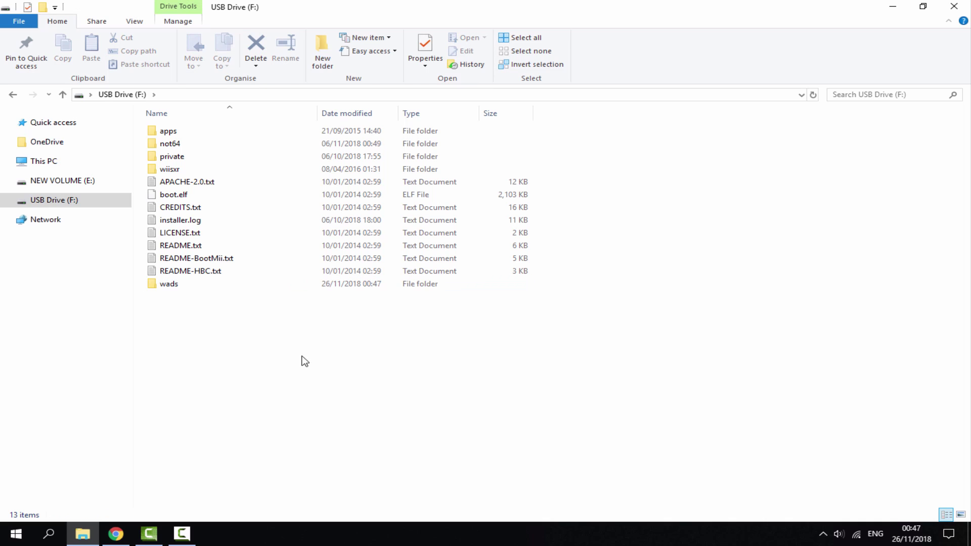
Step: Copy the USB Loader GX-UNEO forwarder WAD from Downloads into the wads folder on USB Drive (F:)
{"action": "left_click", "coordinate": [14, 94]}
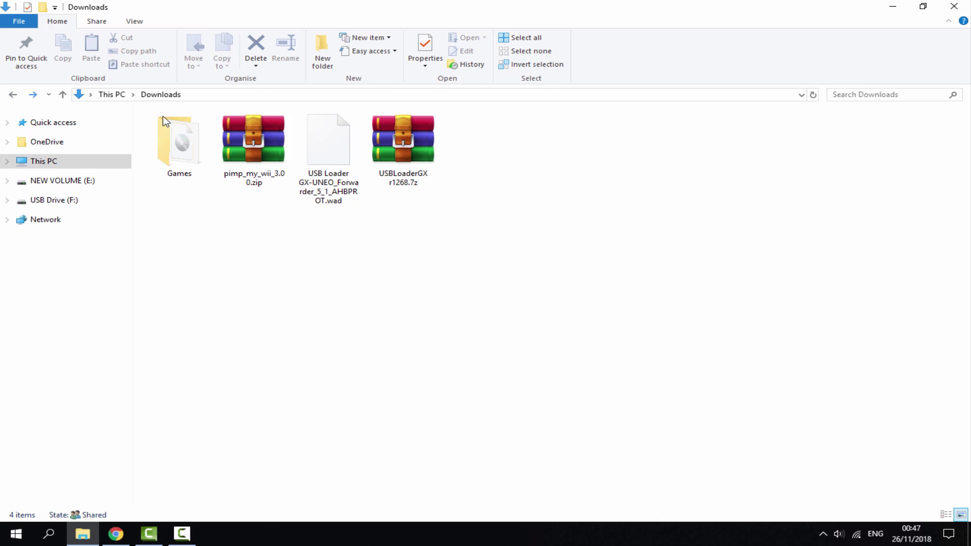
{"action": "left_click_drag", "start_coordinate": [323, 162], "coordinate": [80, 260]}
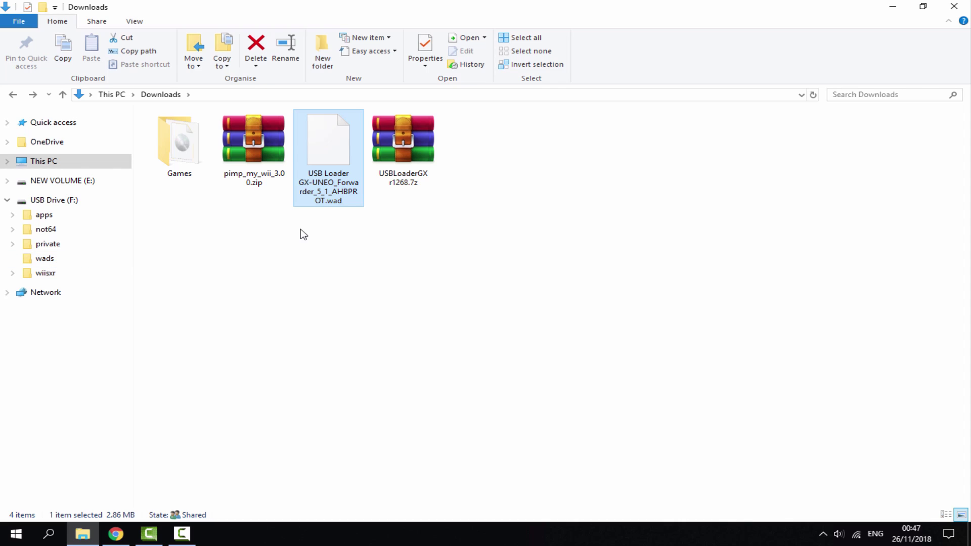
Step: Extract the pimp_my_wii app folder from pimp_my_wii_3.00.zip into the apps folder on USB Drive (F:)
{"action": "left_click", "coordinate": [256, 152]}
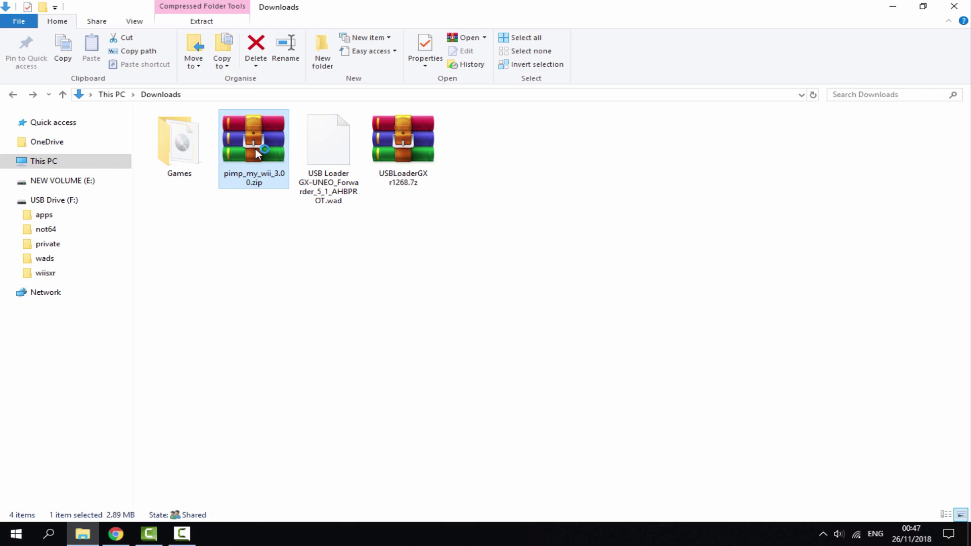
{"action": "double_click", "coordinate": [256, 151]}
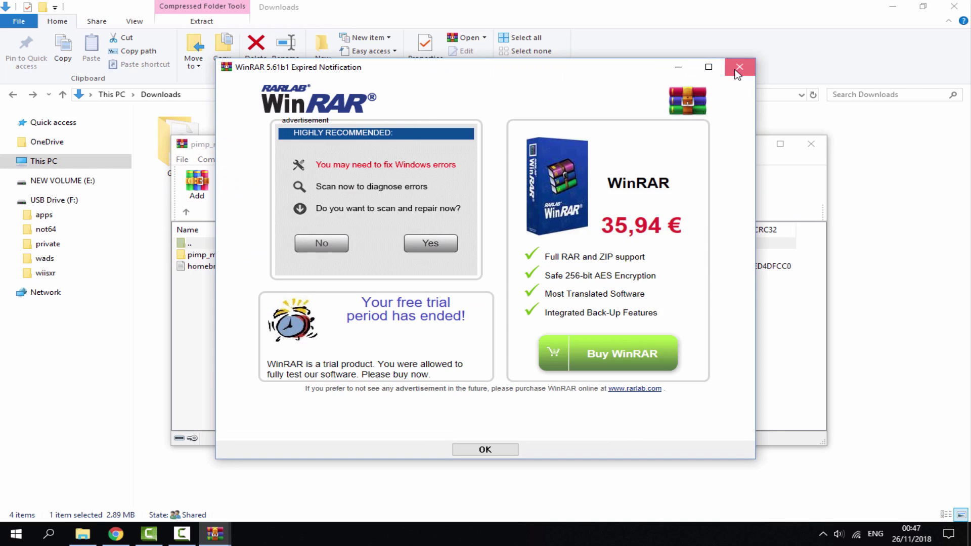
{"action": "left_click", "coordinate": [740, 67]}
{"action": "left_click", "coordinate": [206, 258]}
{"action": "double_click", "coordinate": [206, 258]}
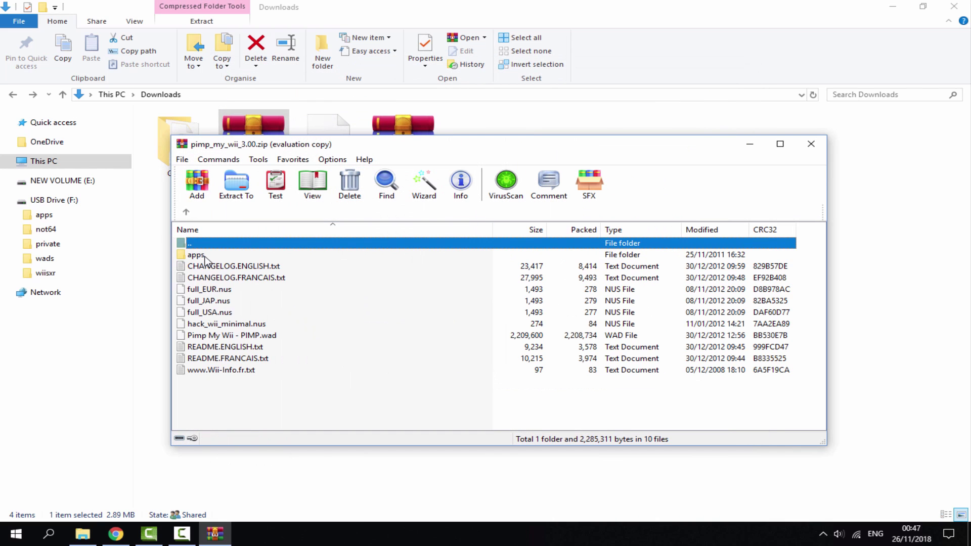
{"action": "left_click_drag", "start_coordinate": [201, 259], "coordinate": [59, 219]}
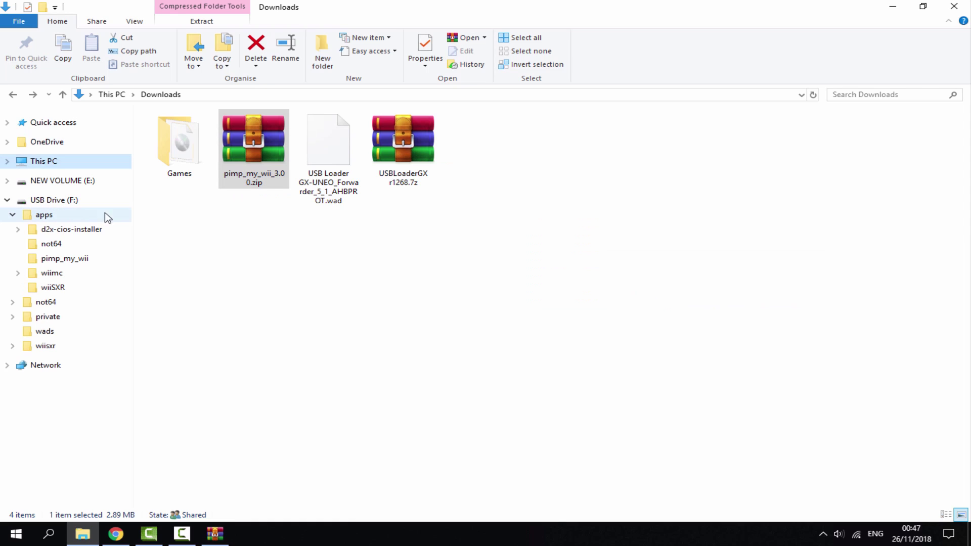
Step: Extract the usbloader_gx folder from the USBLoaderGX r1268.7z archive into the apps folder on USB Drive (F:)
{"action": "double_click", "coordinate": [396, 175]}
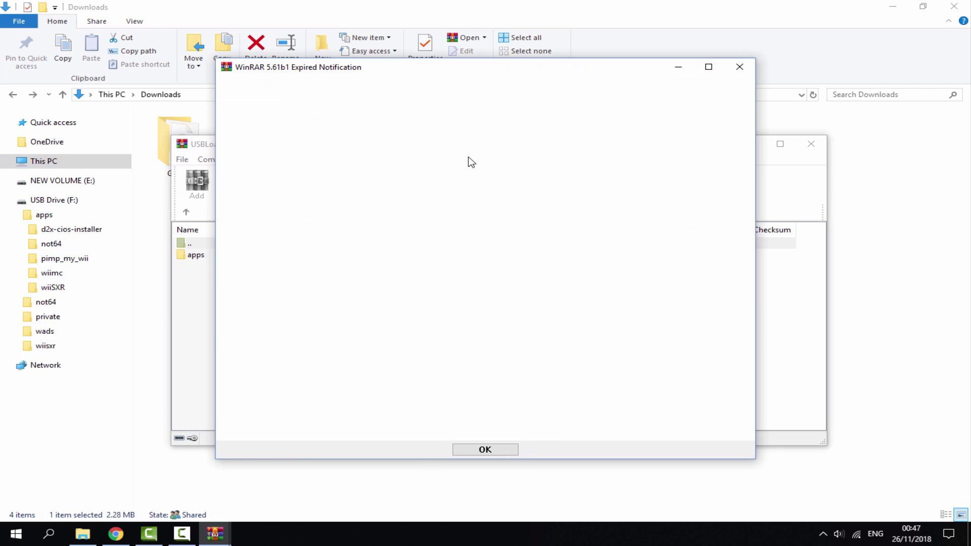
{"action": "left_click", "coordinate": [739, 69]}
{"action": "double_click", "coordinate": [186, 257]}
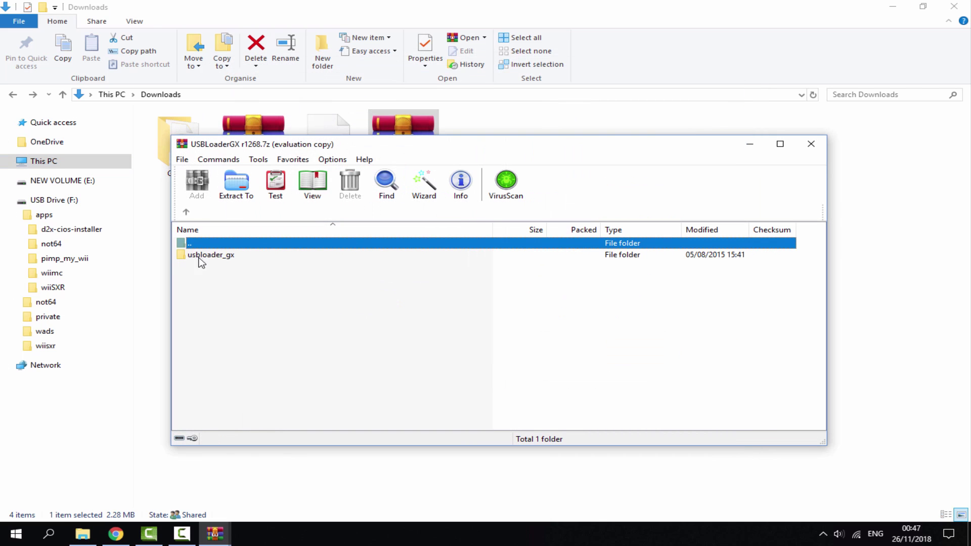
{"action": "left_click_drag", "start_coordinate": [200, 262], "coordinate": [57, 218]}
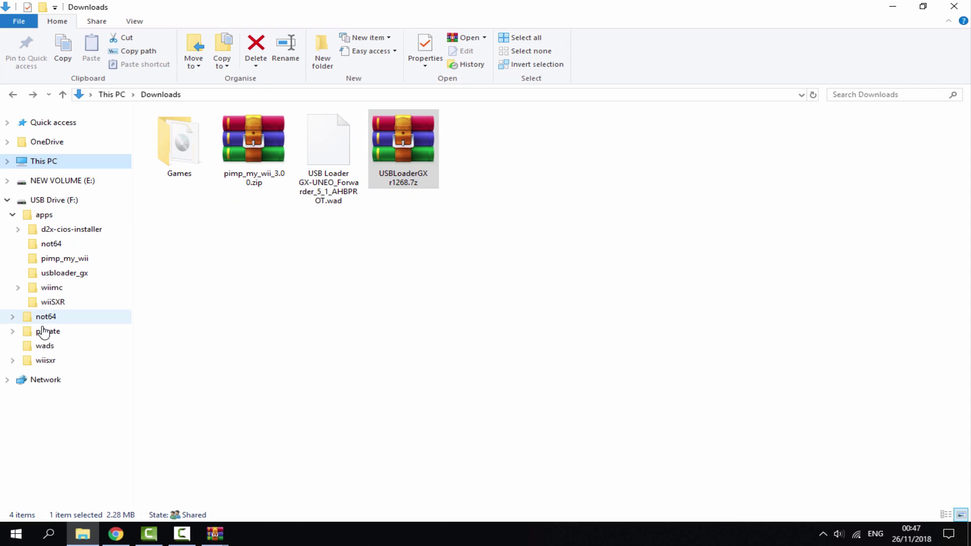
Step: Check the contents of the wads and apps folders and the root of USB Drive (F:)
{"action": "left_click", "coordinate": [40, 347]}
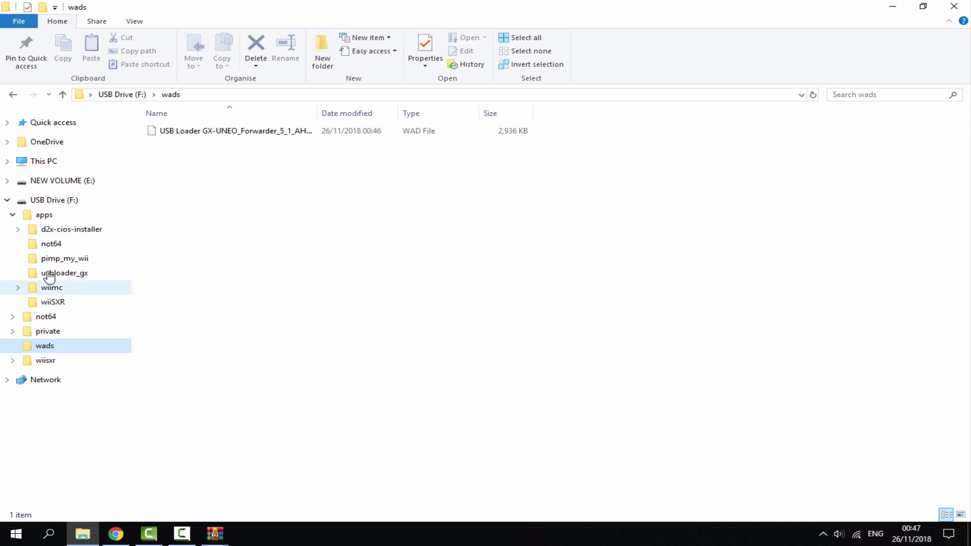
{"action": "left_click", "coordinate": [42, 218]}
{"action": "left_click", "coordinate": [192, 169]}
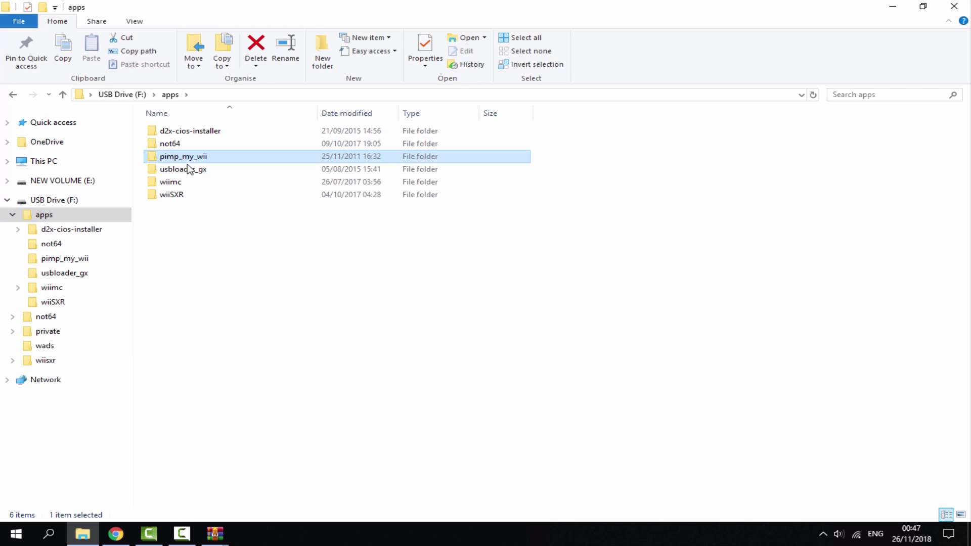
{"action": "left_click", "coordinate": [74, 201]}
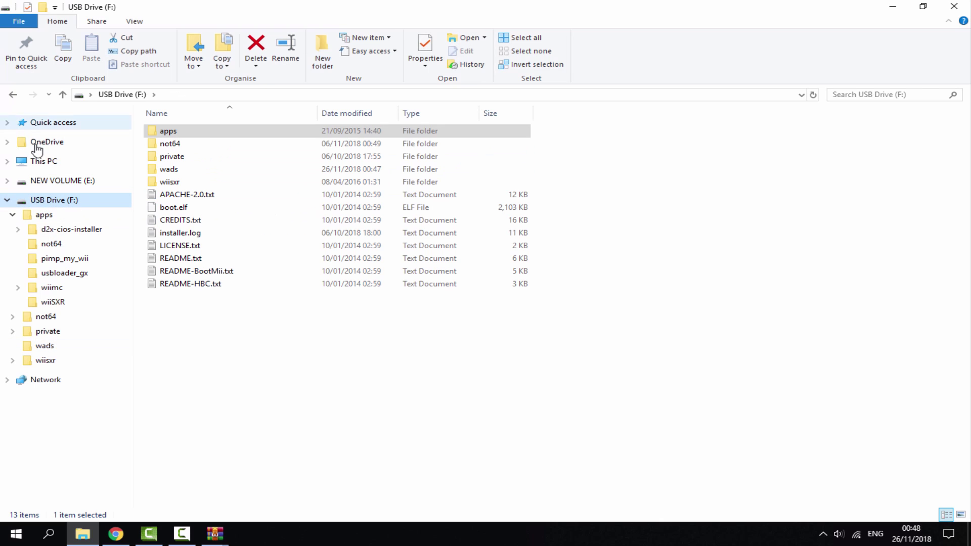
Step: Delete the two downloaded archives and the forwarder WAD from Downloads, keeping the Games folder, and collapse the USB Drive (F:) tree
{"action": "left_click", "coordinate": [61, 163]}
{"action": "double_click", "coordinate": [743, 145]}
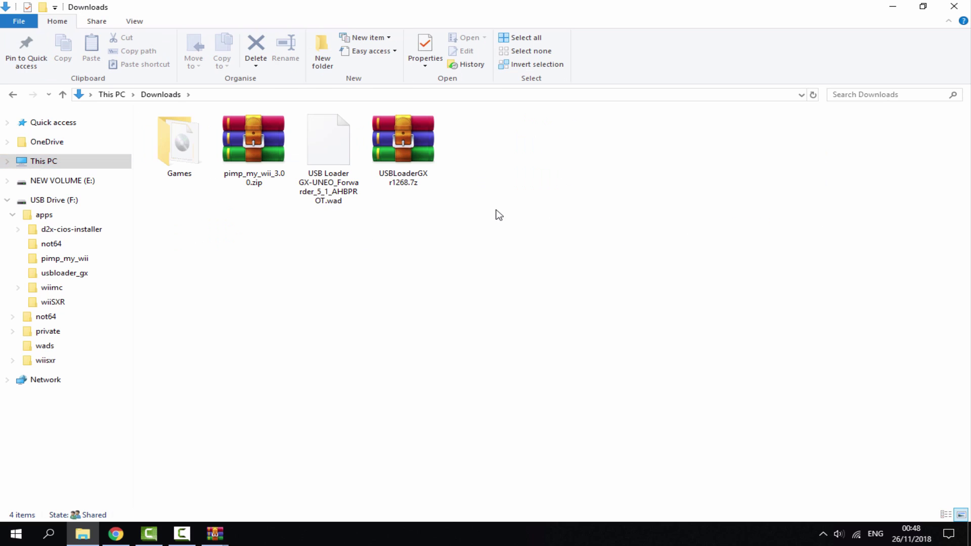
{"action": "left_click_drag", "start_coordinate": [496, 211], "coordinate": [234, 163]}
{"action": "key", "text": "Delete"}
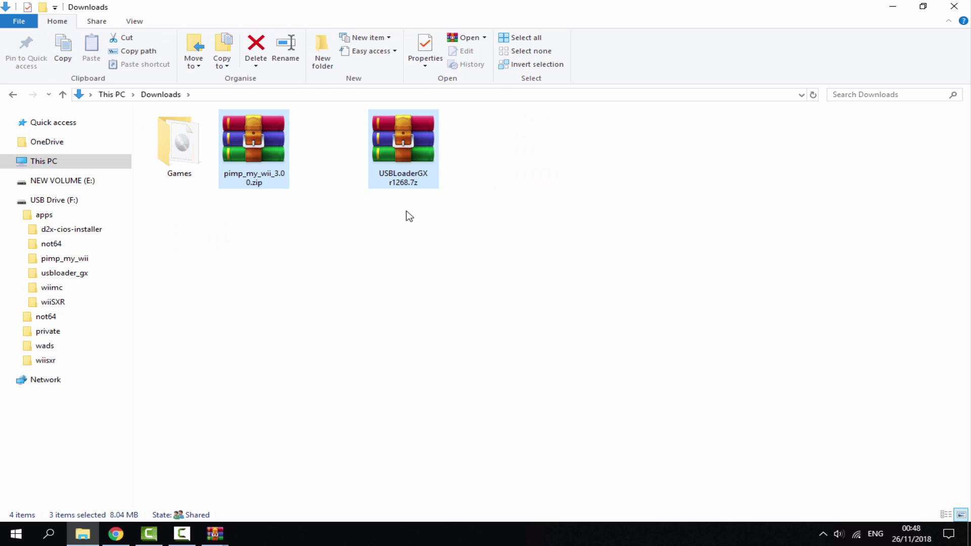
{"action": "left_click", "coordinate": [9, 200]}
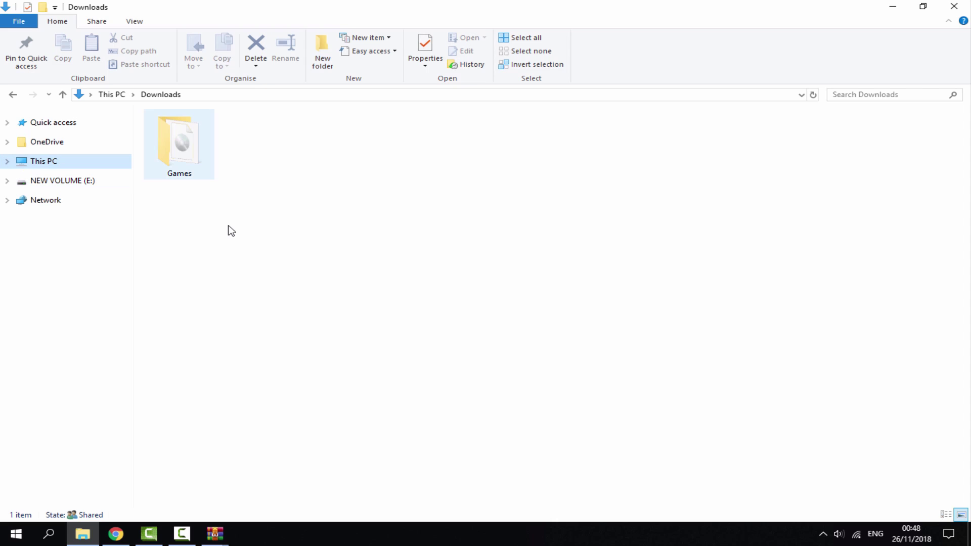
Step: Examine the Games folder in Downloads, including the super mario collection [SVME01] subfolder and MKW.iso, and return to Downloads
{"action": "double_click", "coordinate": [179, 145]}
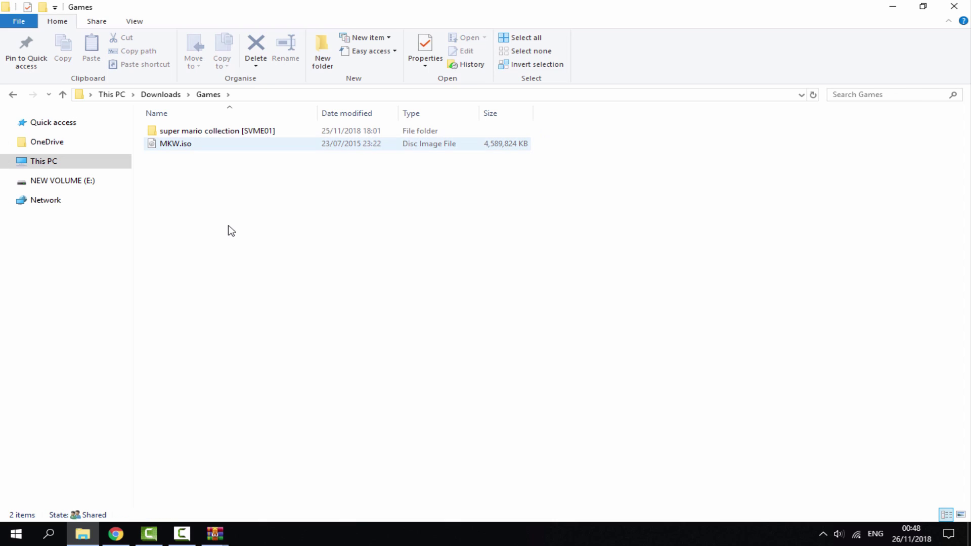
{"action": "double_click", "coordinate": [180, 132]}
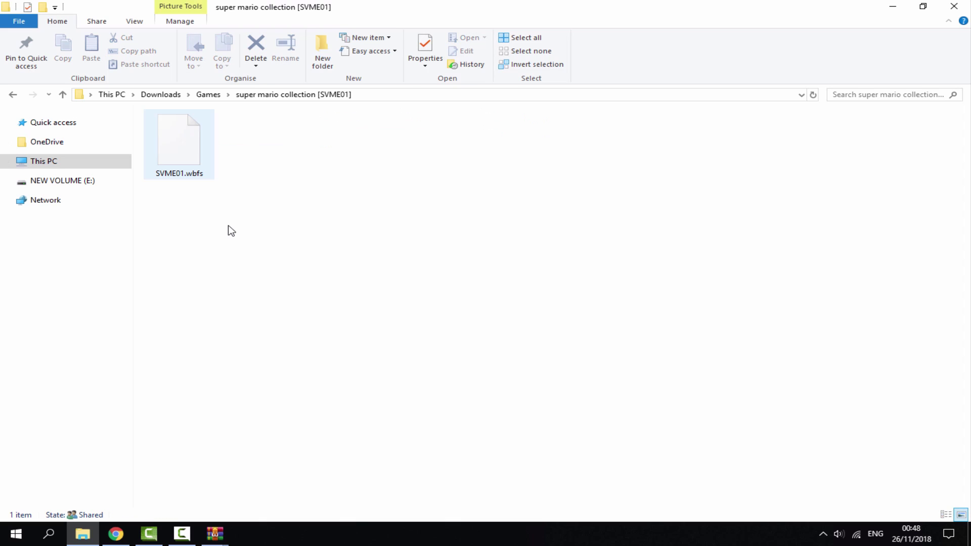
{"action": "key", "text": "Tab"}
{"action": "key", "text": "BackSpace"}
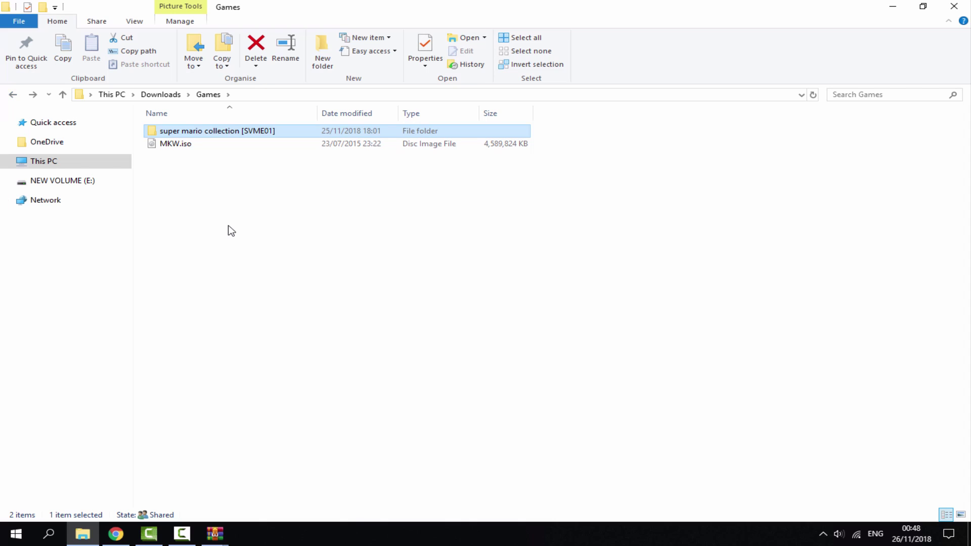
{"action": "double_click", "coordinate": [180, 132]}
{"action": "left_click", "coordinate": [12, 94]}
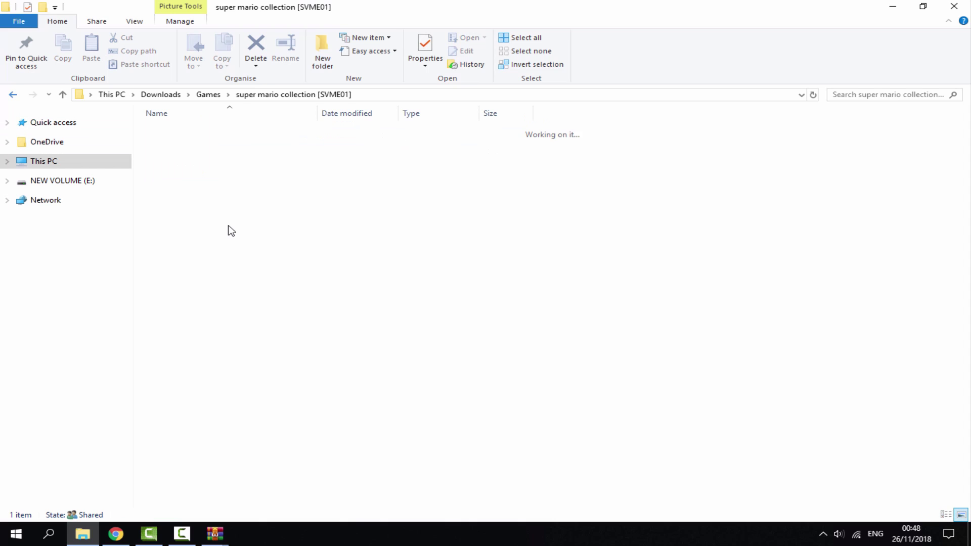
{"action": "key", "text": "BackSpace"}
{"action": "key", "text": "Down"}
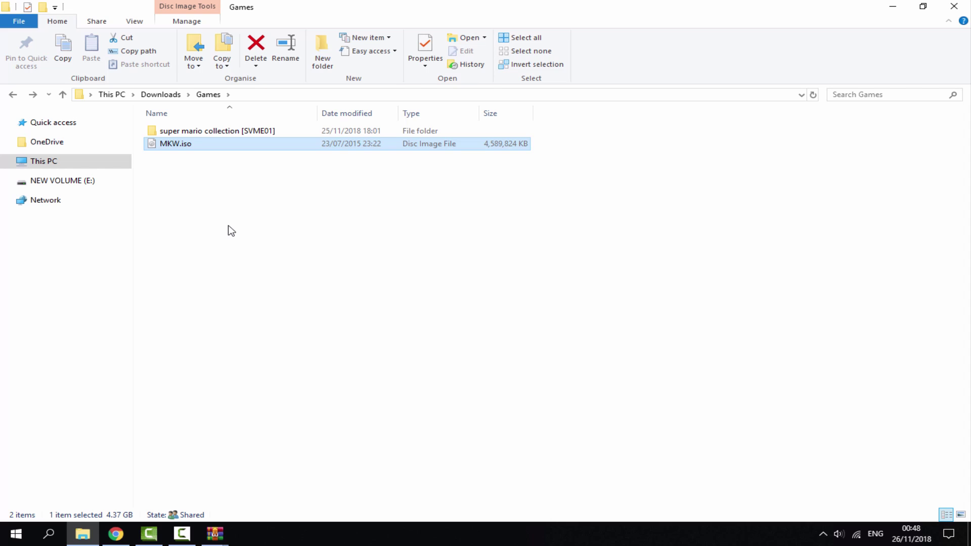
{"action": "left_click_drag", "start_coordinate": [180, 177], "coordinate": [287, 130]}
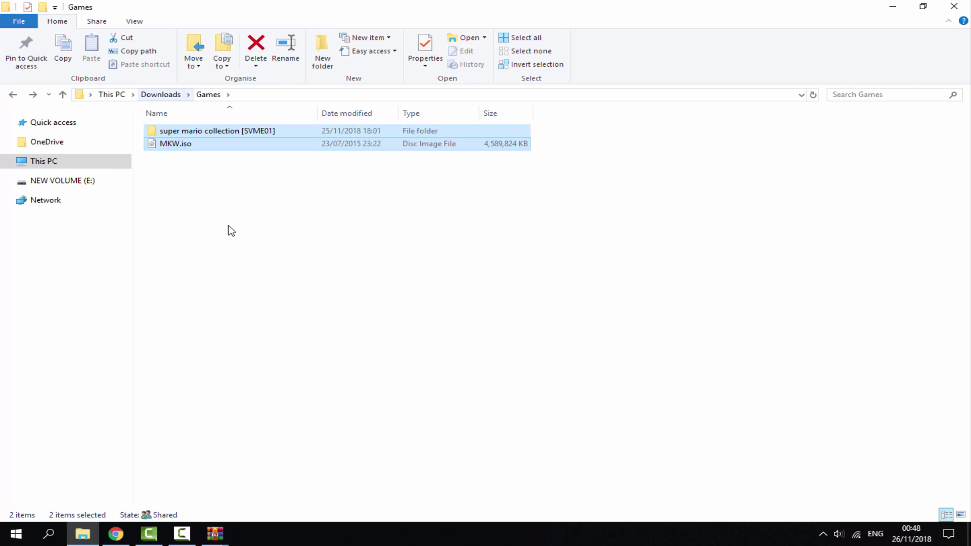
{"action": "key", "text": "alt+Up"}
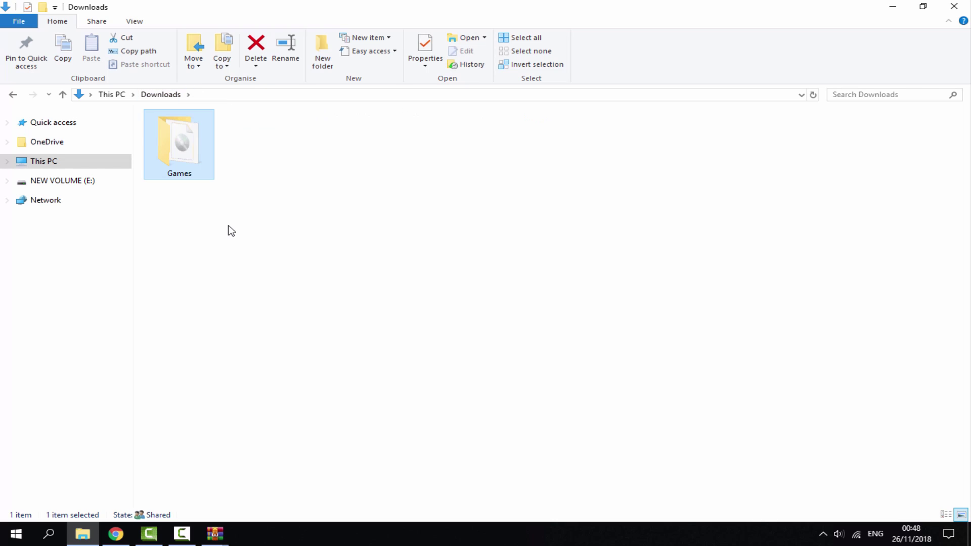
Step: Switch to Chrome, download guiformat.exe from Ridgecrop Consultants and Wii Backup Manager Build 78 from its site, and return to Downloads in File Explorer
{"action": "key", "text": "alt+Tab"}
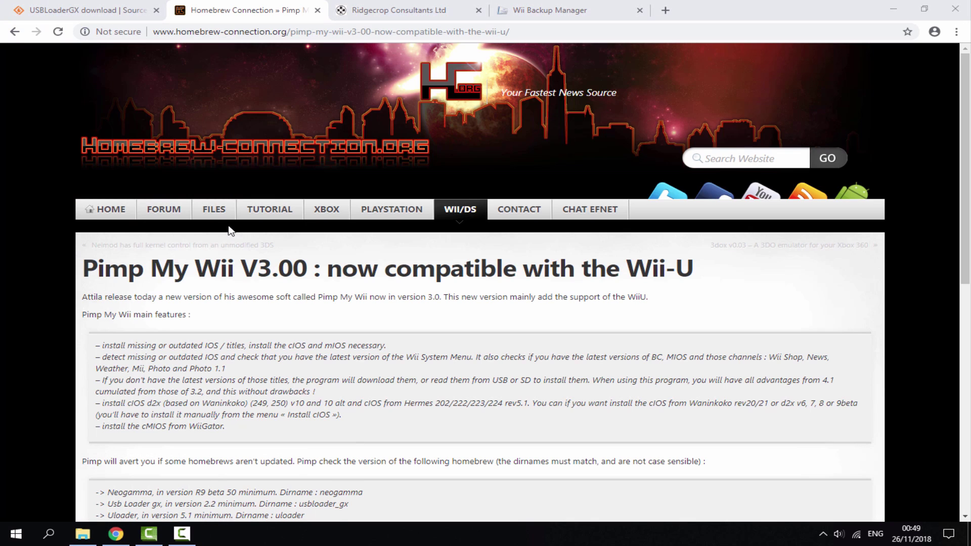
{"action": "key", "text": "ctrl+Tab"}
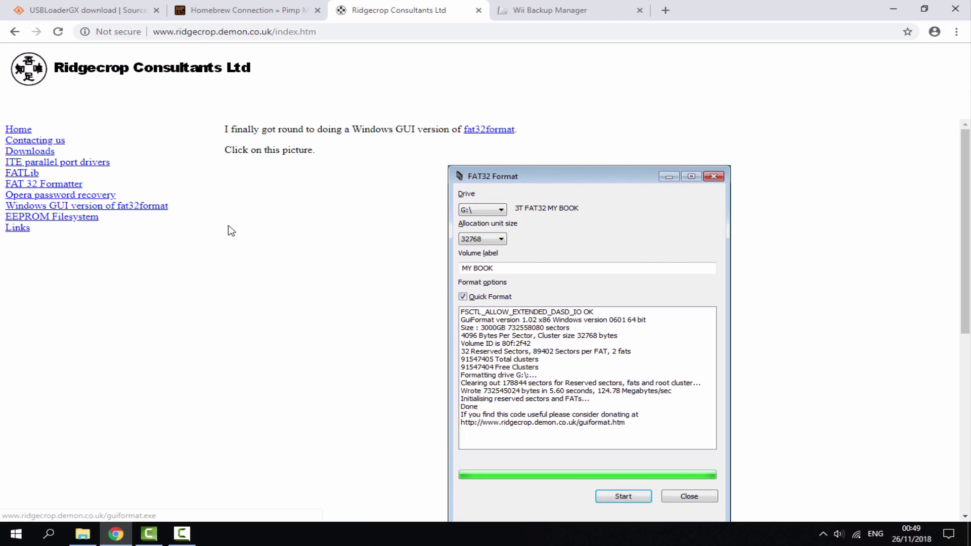
{"action": "key", "text": "ctrl+Tab"}
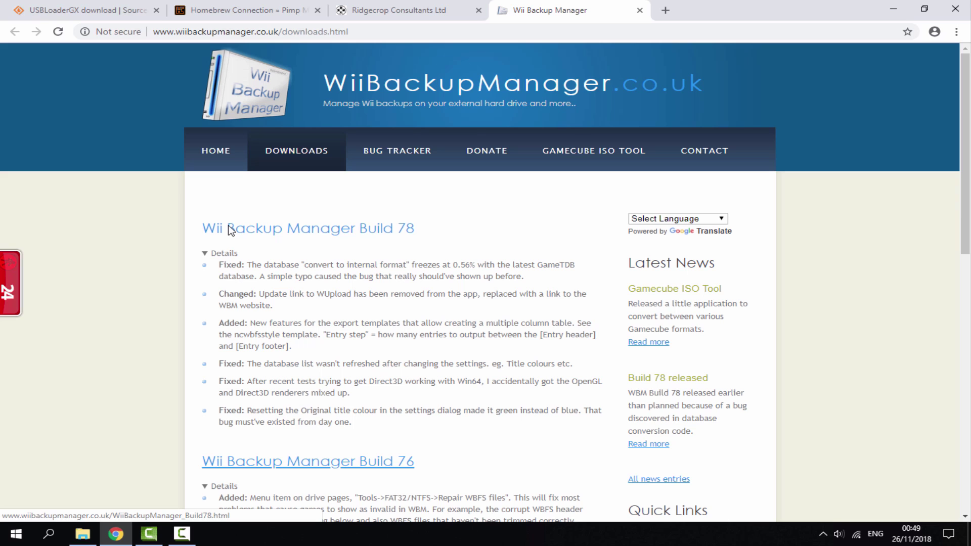
{"action": "left_click", "coordinate": [230, 230]}
{"action": "scroll", "coordinate": [231, 231], "scroll_direction": "down", "scroll_amount": 3}
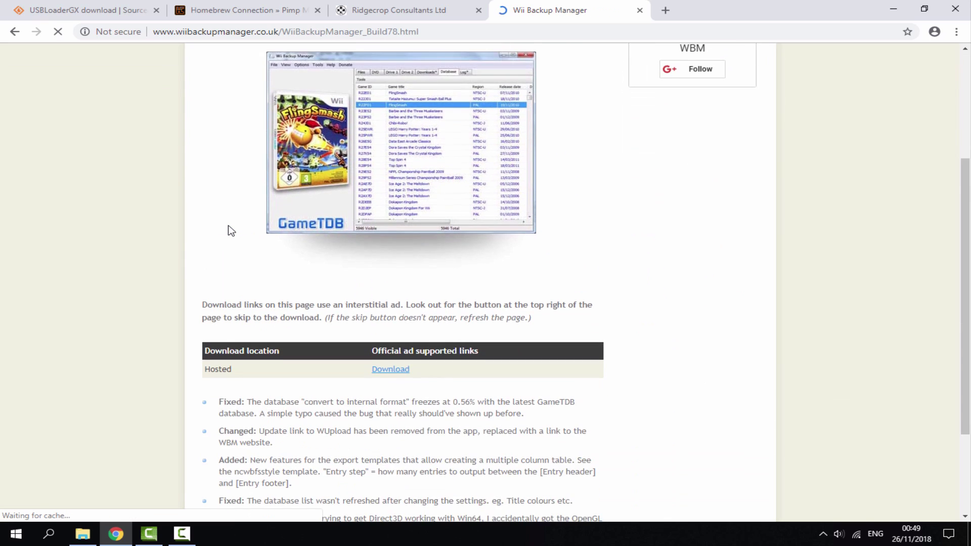
{"action": "scroll", "coordinate": [231, 231], "scroll_direction": "down", "scroll_amount": 1}
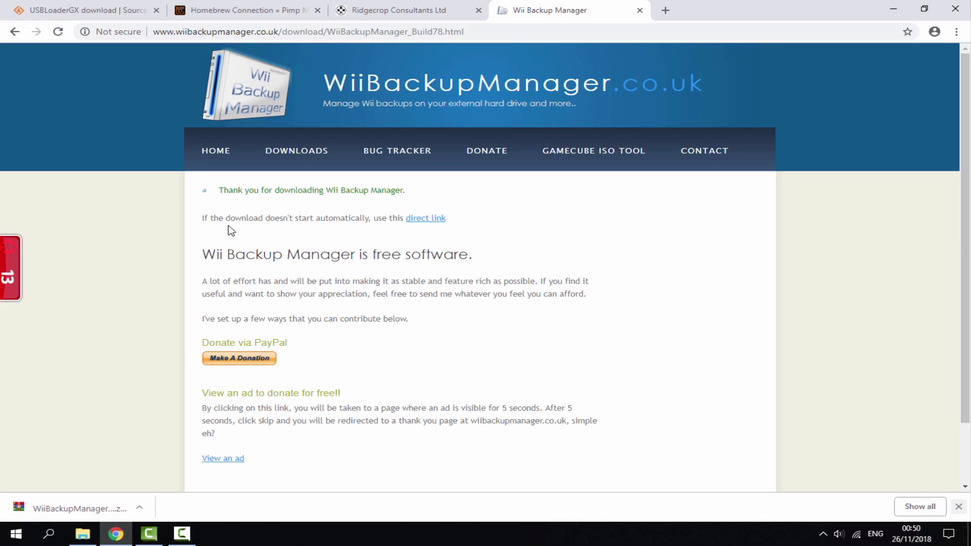
{"action": "left_click", "coordinate": [959, 507]}
{"action": "left_click", "coordinate": [83, 534]}
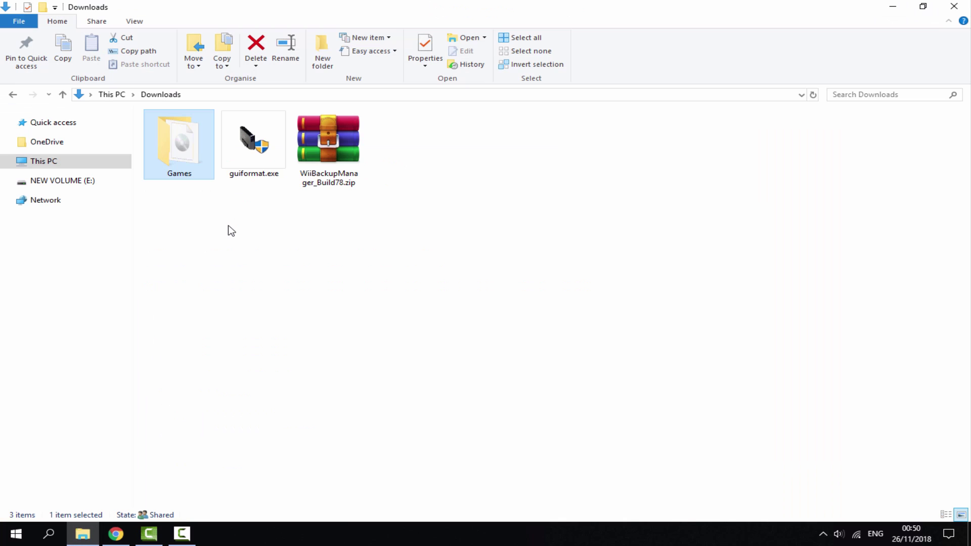
Step: Launch guiformat.exe from Downloads and select E:\ as the drive to format
{"action": "left_click", "coordinate": [228, 226]}
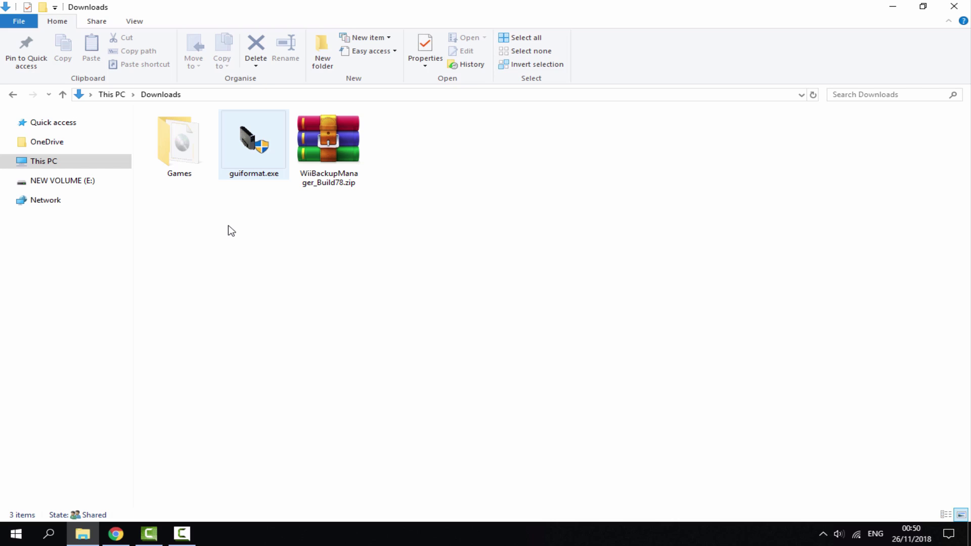
{"action": "double_click", "coordinate": [255, 173]}
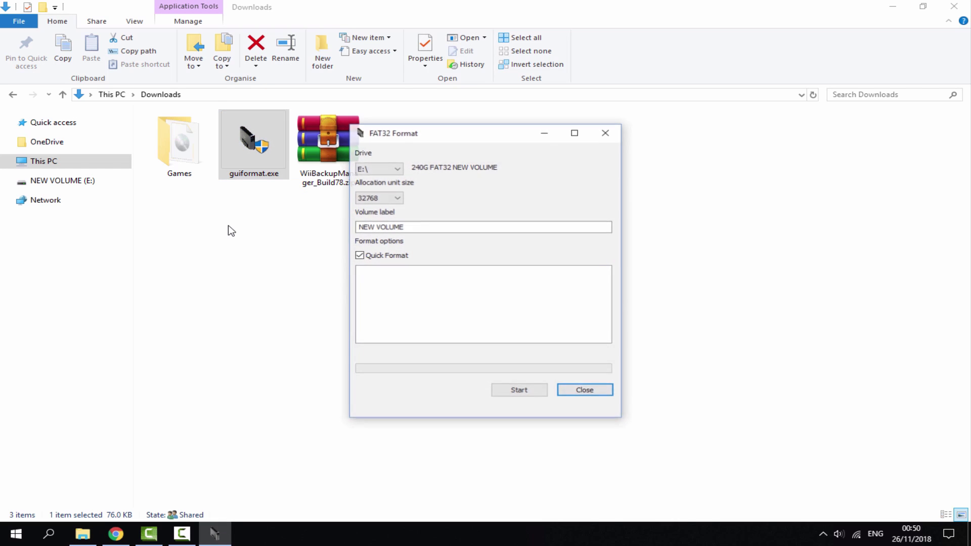
{"action": "left_click", "coordinate": [380, 169]}
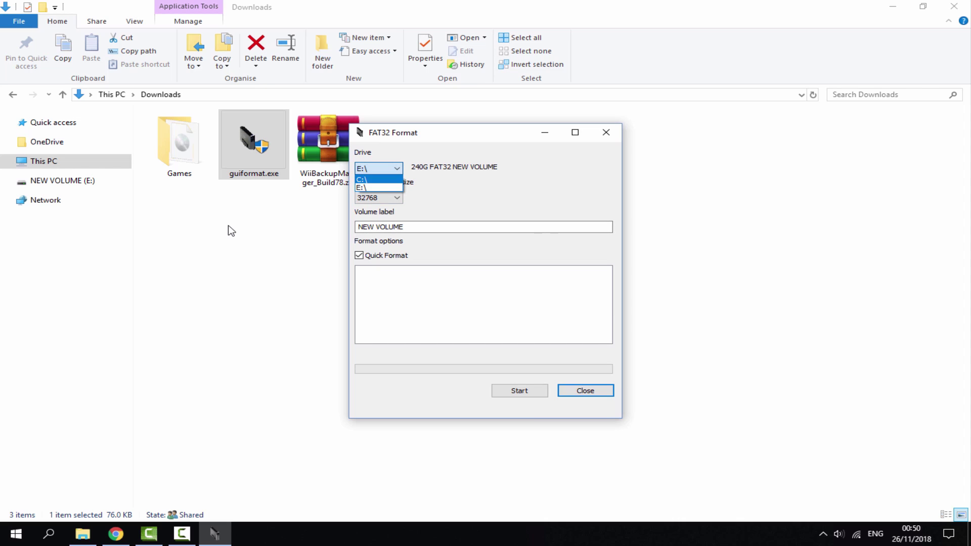
{"action": "left_click", "coordinate": [378, 187]}
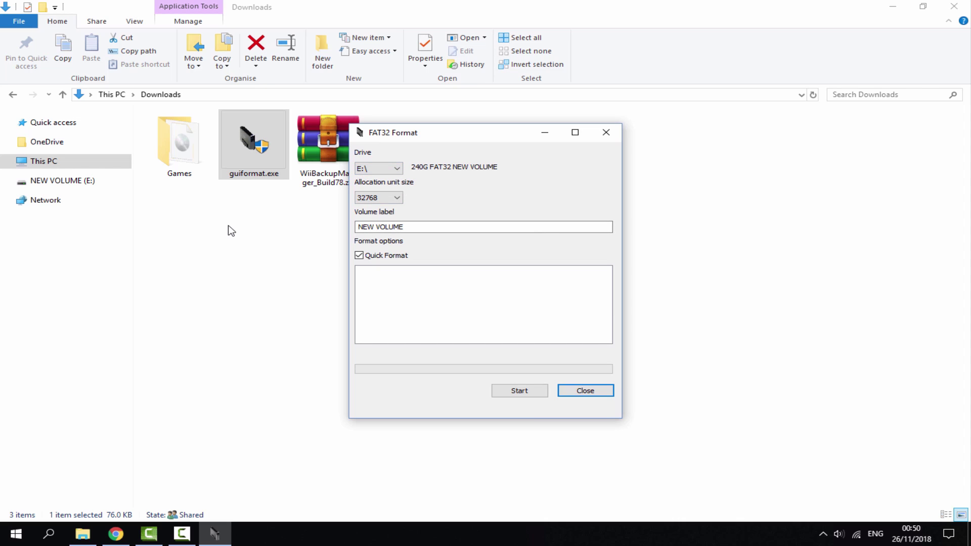
{"action": "key", "text": "alt+Down"}
{"action": "key", "text": "Up"}
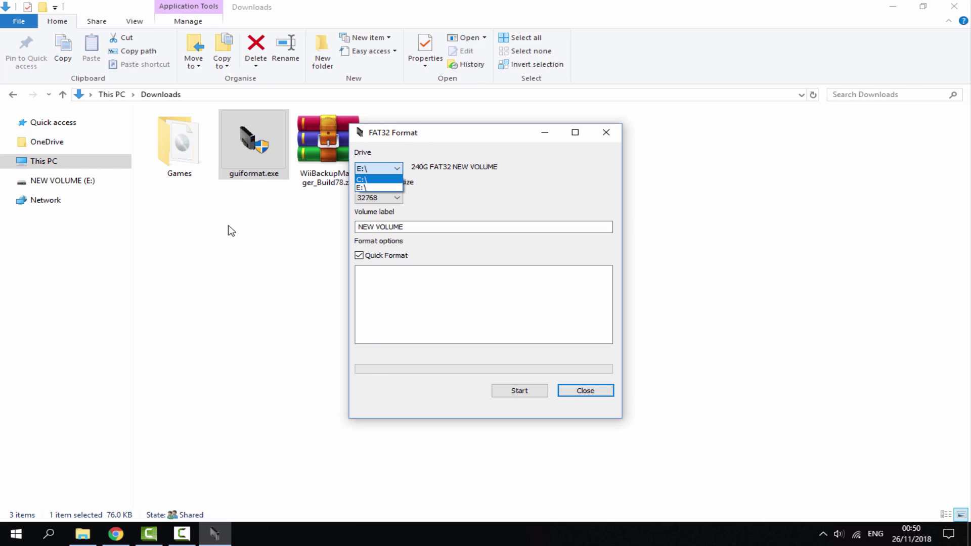
{"action": "key", "text": "Down"}
{"action": "key", "text": "Return"}
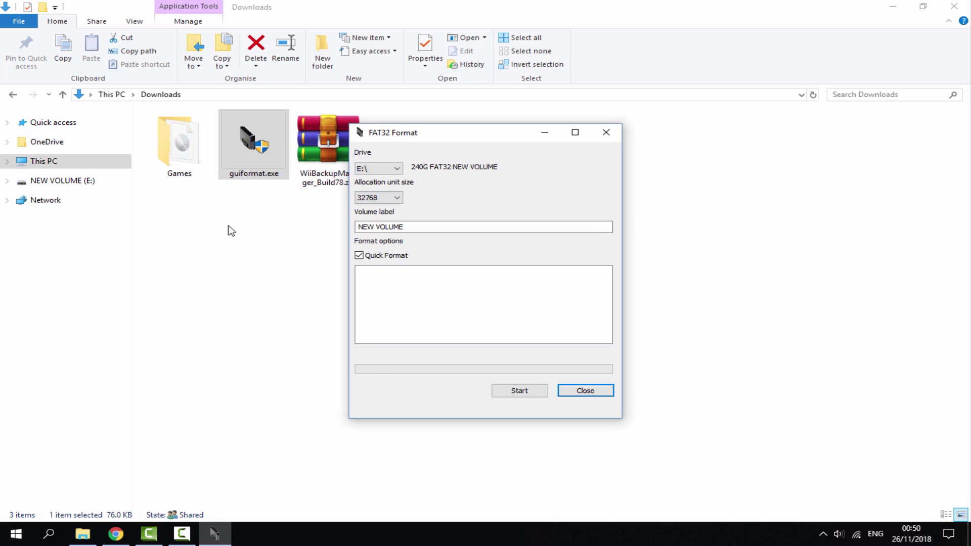
Step: Keep the allocation unit size at 32768 and set the volume label to WII
{"action": "key", "text": "Tab"}
{"action": "key", "text": "alt+Down"}
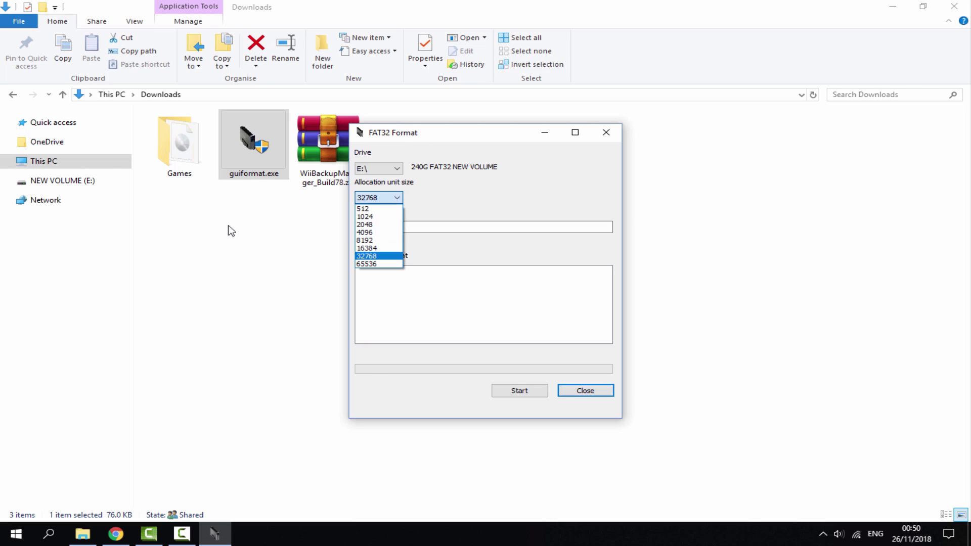
{"action": "key", "text": "Return"}
{"action": "key", "text": "Tab"}
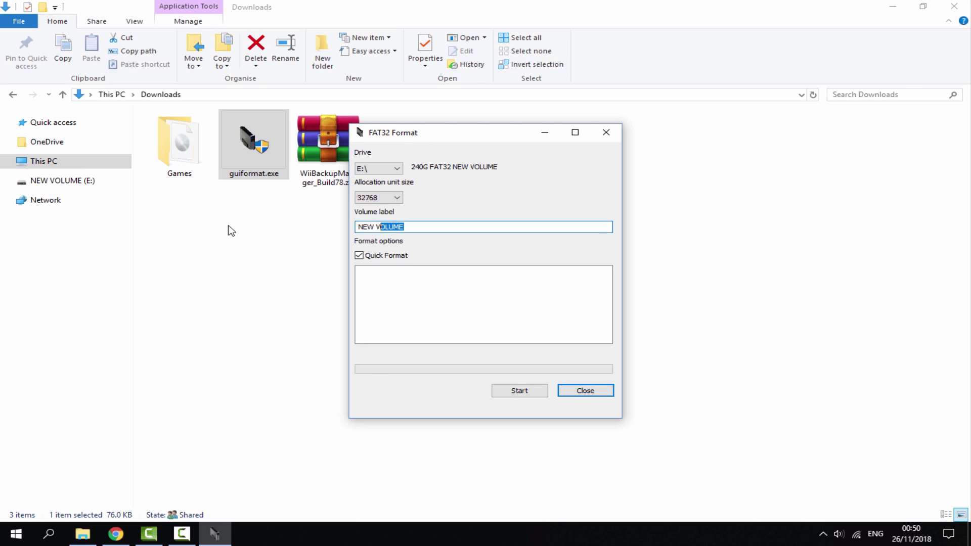
{"action": "type", "text": "WII"}
Step: Quick format drive E:\ as FAT32, accept the loss of its data, and close the format tool
{"action": "key", "text": "Tab"}
{"action": "key", "text": "Tab"}
{"action": "key", "text": "Tab"}
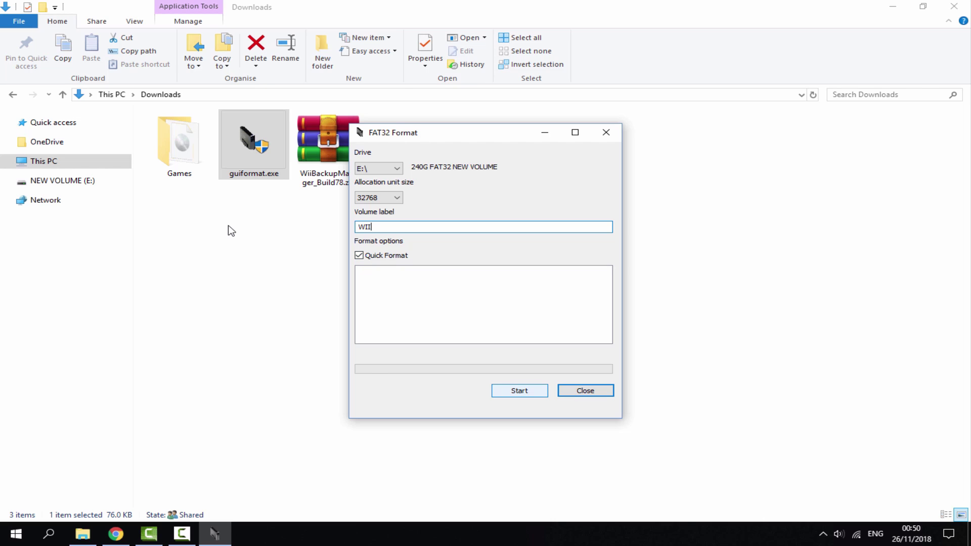
{"action": "key", "text": "Return"}
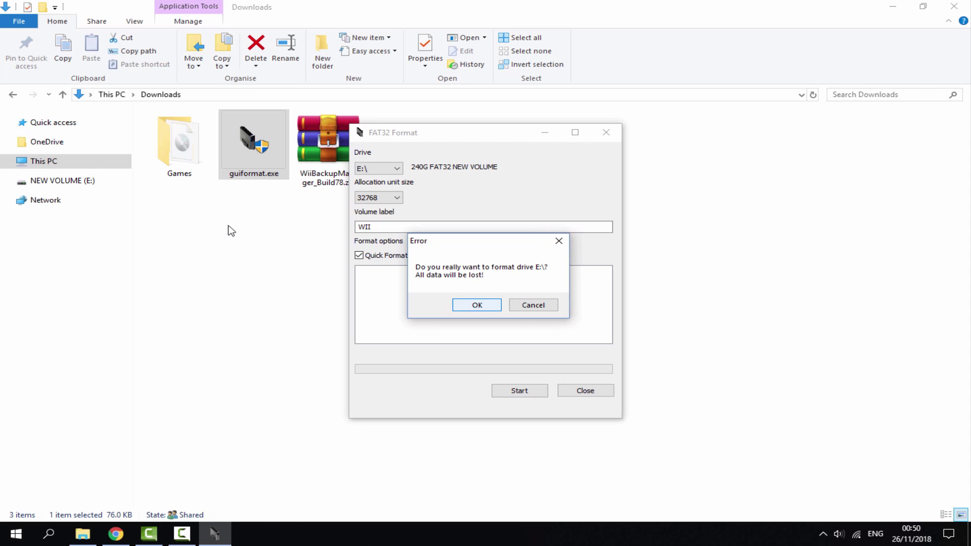
{"action": "key", "text": "Return"}
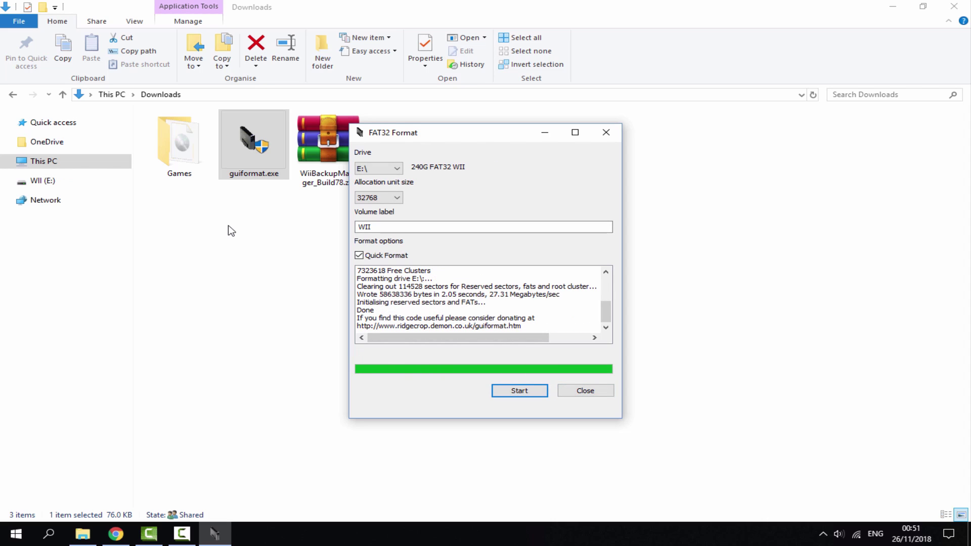
{"action": "key", "text": "Escape"}
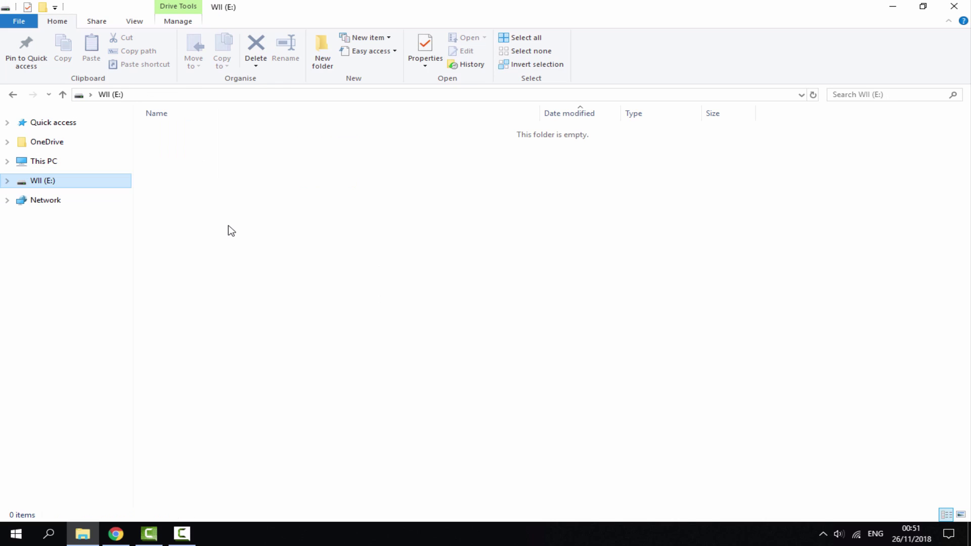
Step: Check the file system and capacity in the properties of the WII (E:) drive
{"action": "right_click", "coordinate": [85, 184]}
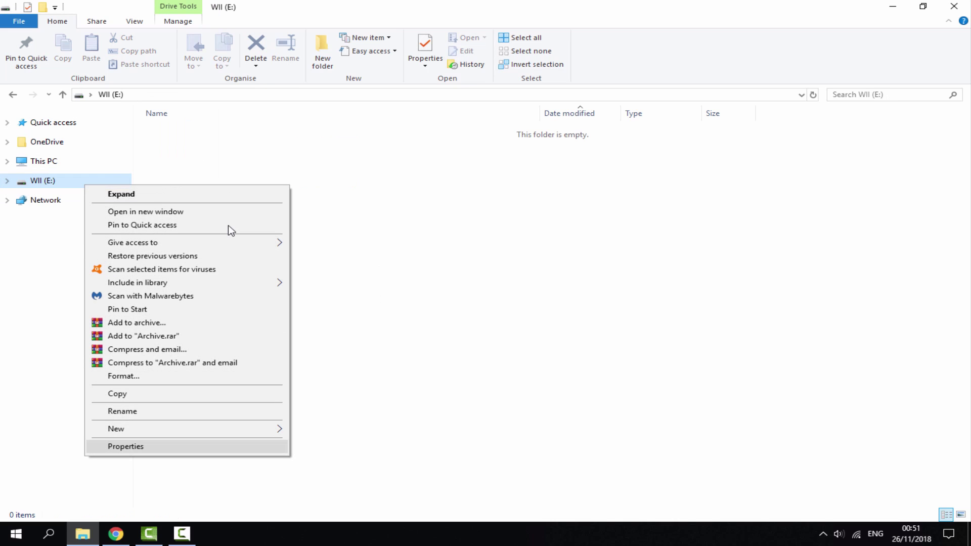
{"action": "left_click", "coordinate": [127, 447]}
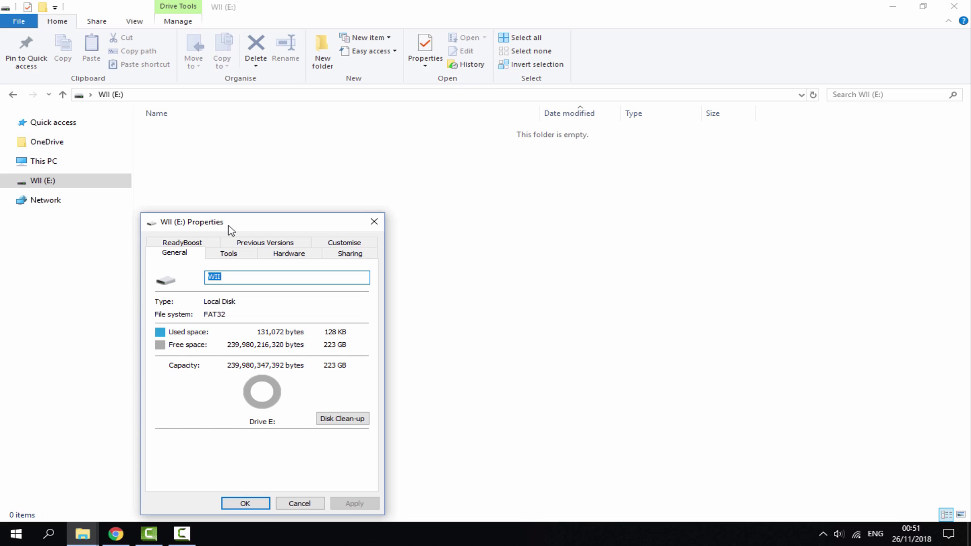
{"action": "key", "text": "Escape"}
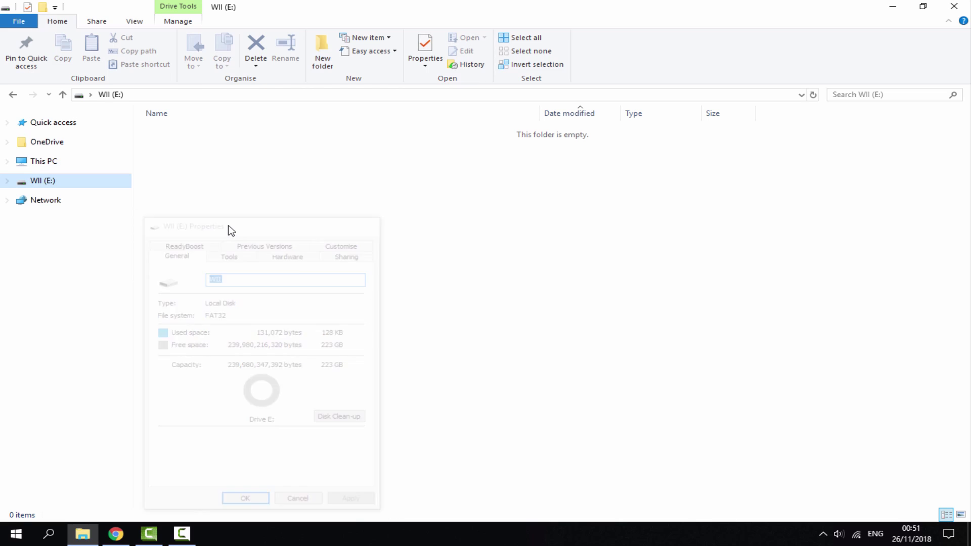
Step: Open the WiiBackupManager_Build78.zip archive from the Downloads folder and dismiss the WinRAR expiry notice
{"action": "left_click", "coordinate": [66, 161]}
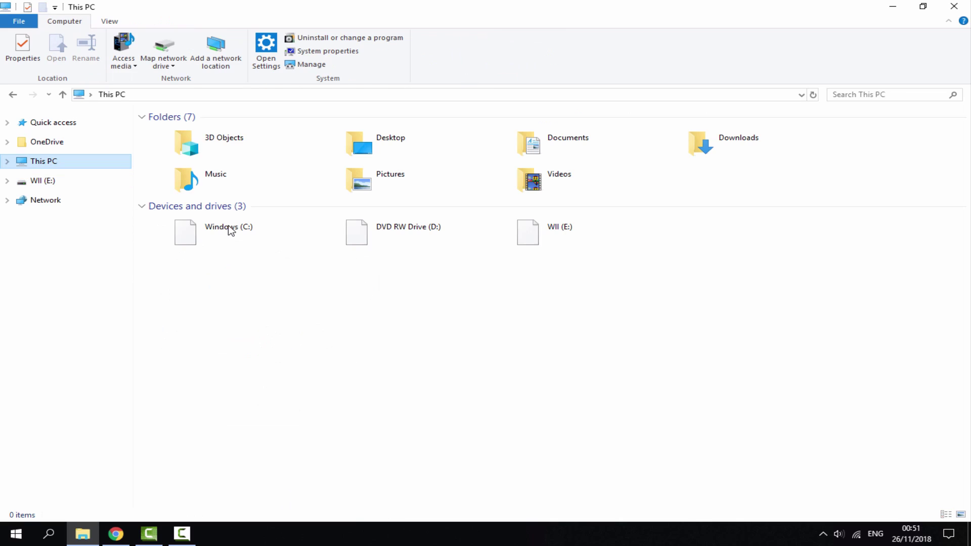
{"action": "left_click", "coordinate": [739, 144]}
{"action": "key", "text": "Return"}
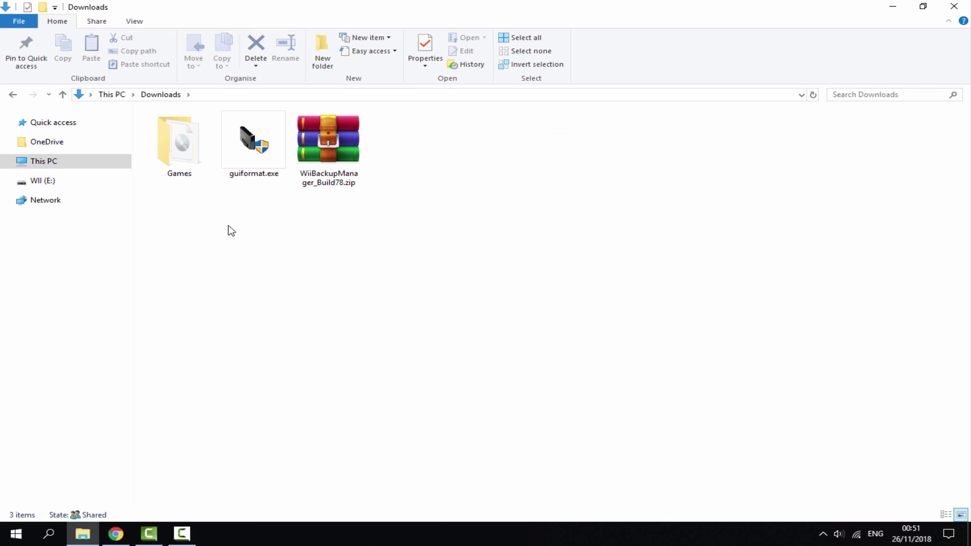
{"action": "key", "text": "End"}
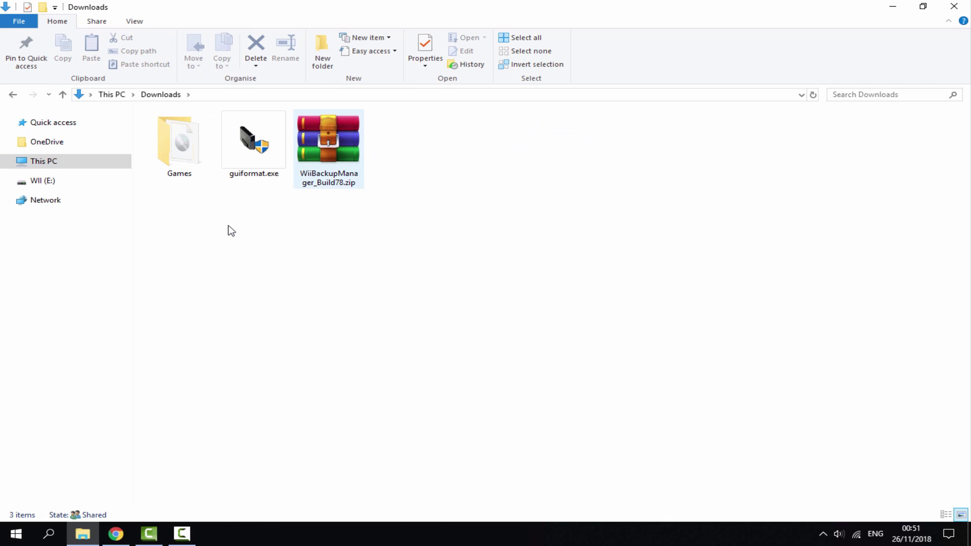
{"action": "key", "text": "Return"}
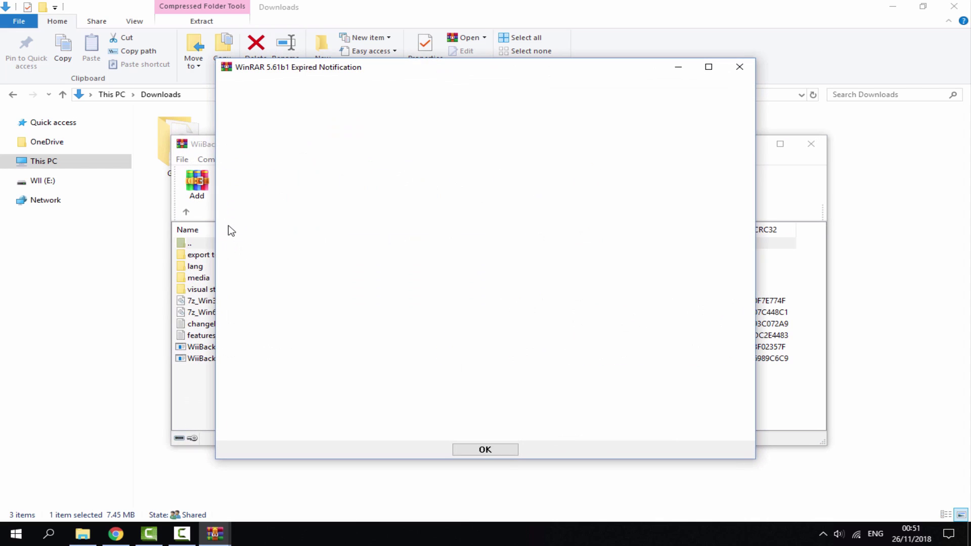
{"action": "key", "text": "Escape"}
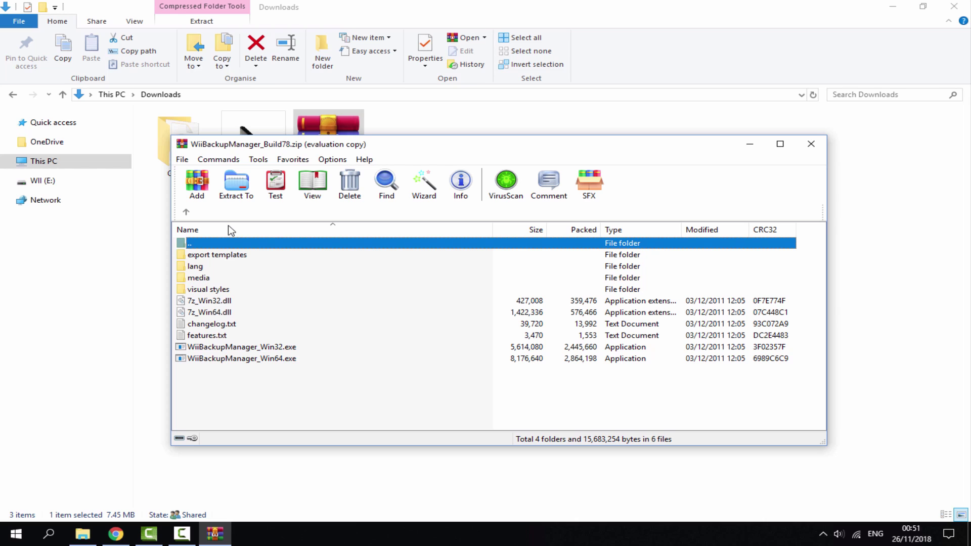
Step: Run WiiBackupManager_Win64.exe from the archive, leaving only Wii Backup Manager open in a maximized window
{"action": "key", "text": "End"}
{"action": "key", "text": "Return"}
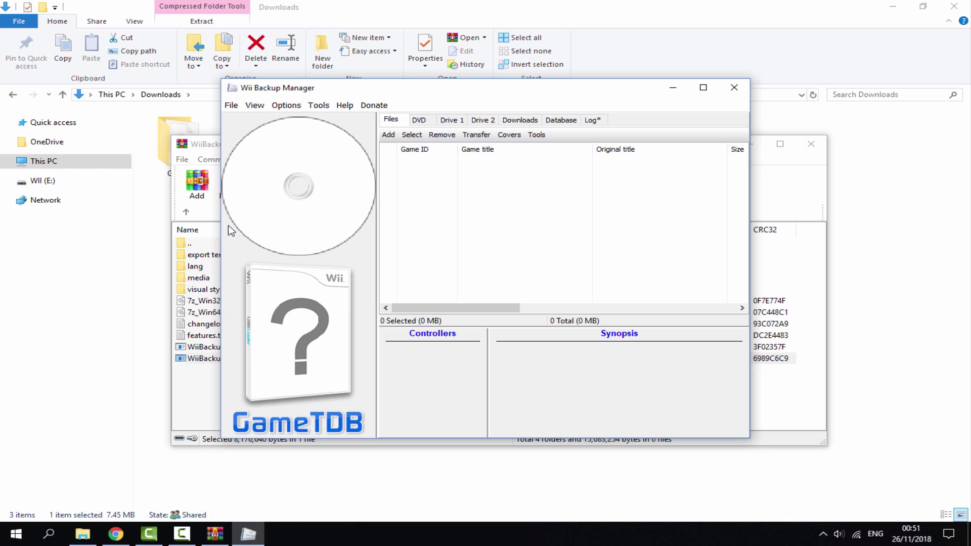
{"action": "left_click", "coordinate": [812, 144]}
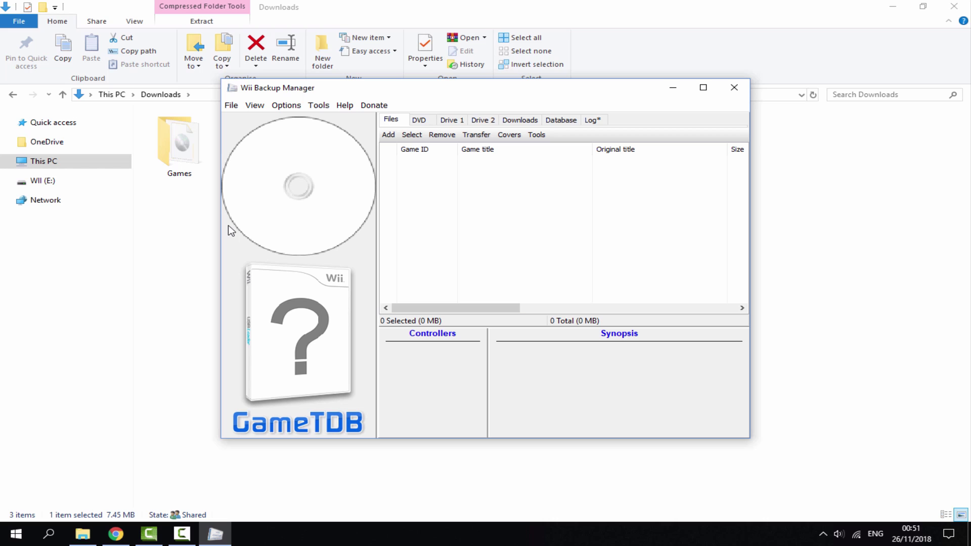
{"action": "left_click", "coordinate": [705, 86]}
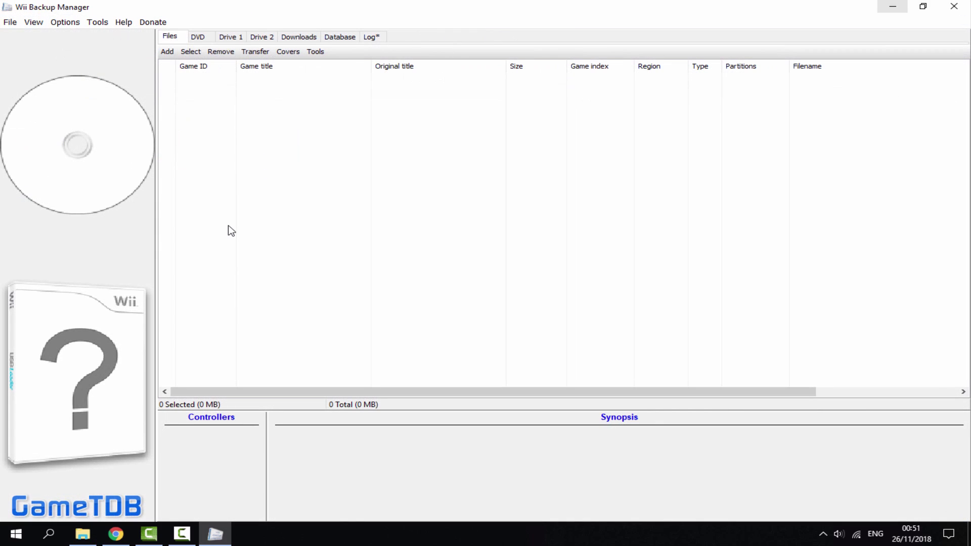
Step: Minimize Wii Backup Manager and copy MKW.iso from the Games folder in Downloads
{"action": "left_click", "coordinate": [892, 6]}
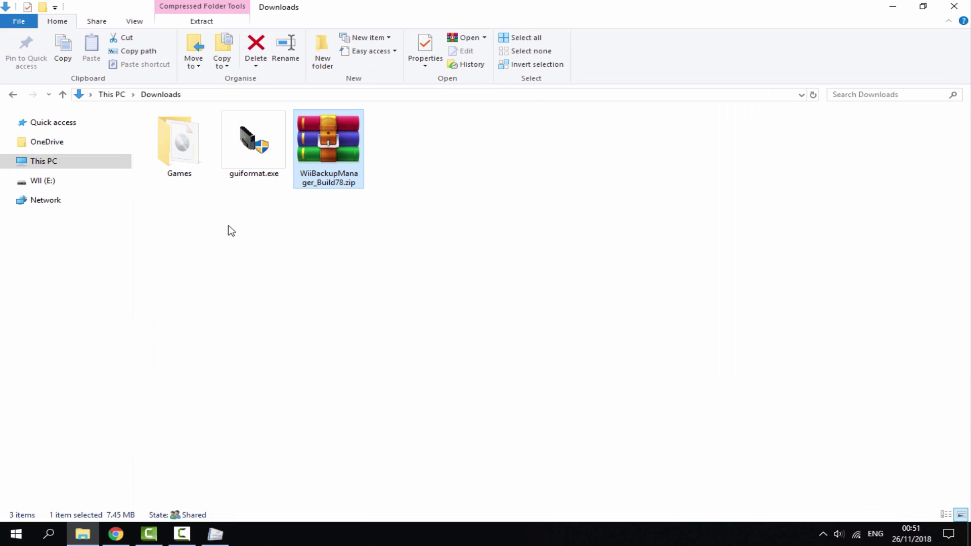
{"action": "key", "text": "Left"}
{"action": "key", "text": "Left"}
{"action": "key", "text": "Return"}
{"action": "key", "text": "Down"}
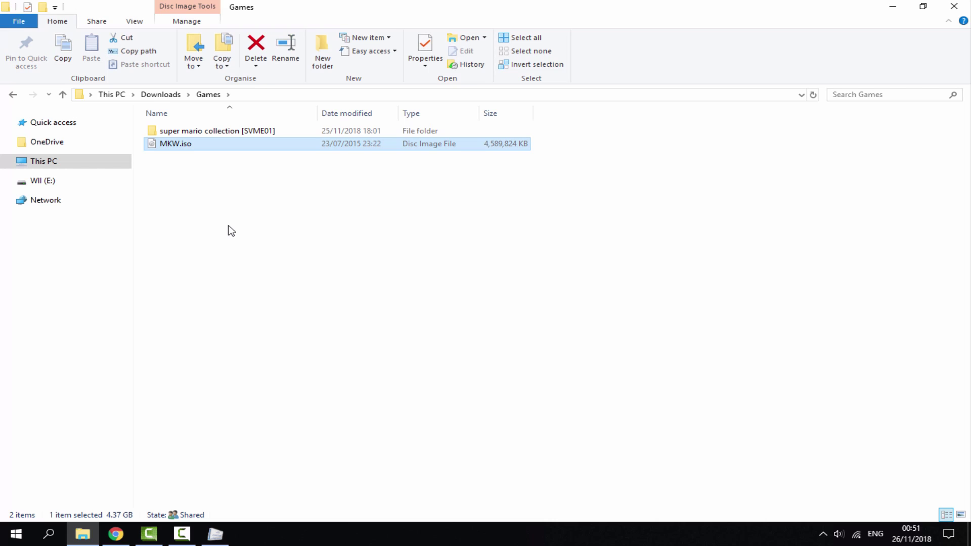
{"action": "right_click", "coordinate": [198, 144]}
{"action": "left_click", "coordinate": [231, 407]}
Step: Open the wbfs folder at the root of the Windows (C:) drive
{"action": "key", "text": "alt+Up"}
{"action": "key", "text": "alt+Up"}
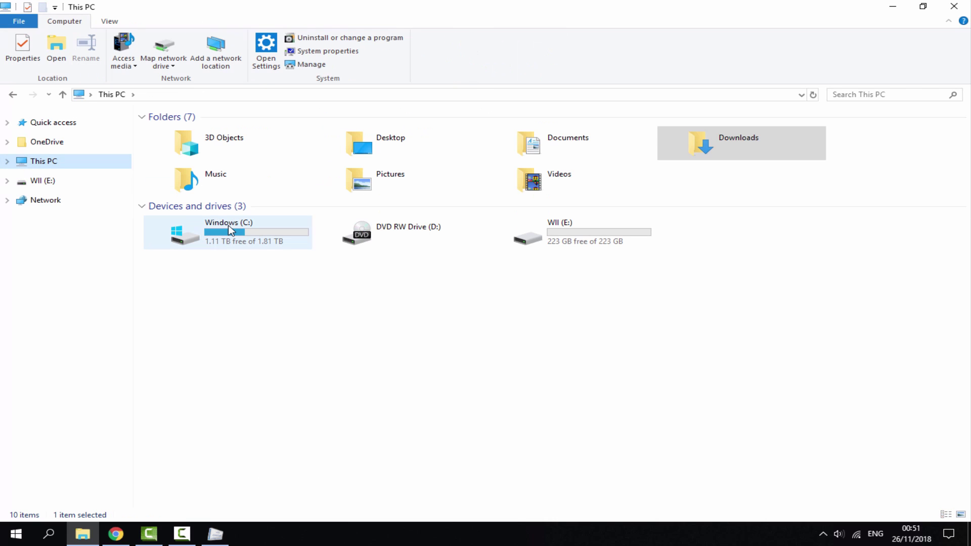
{"action": "double_click", "coordinate": [231, 230]}
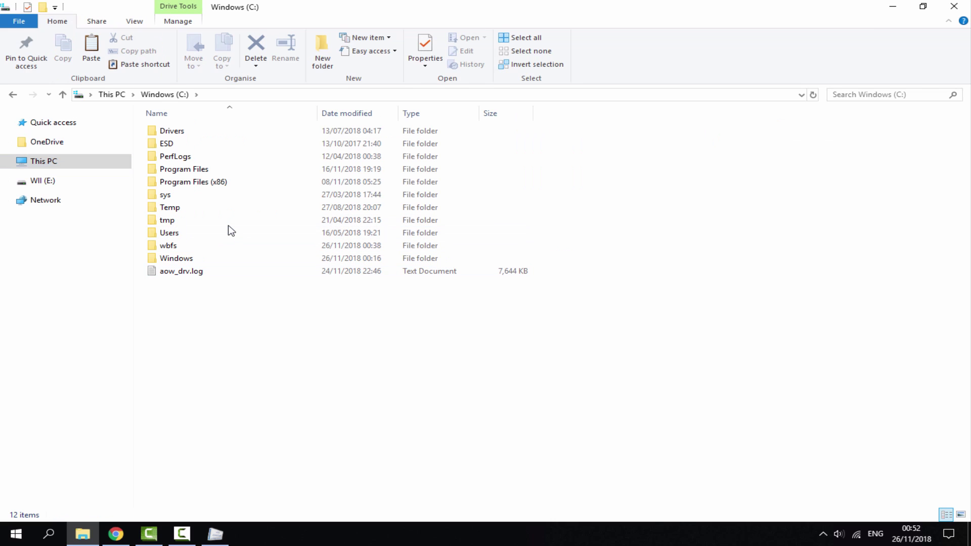
{"action": "right_click", "coordinate": [225, 305]}
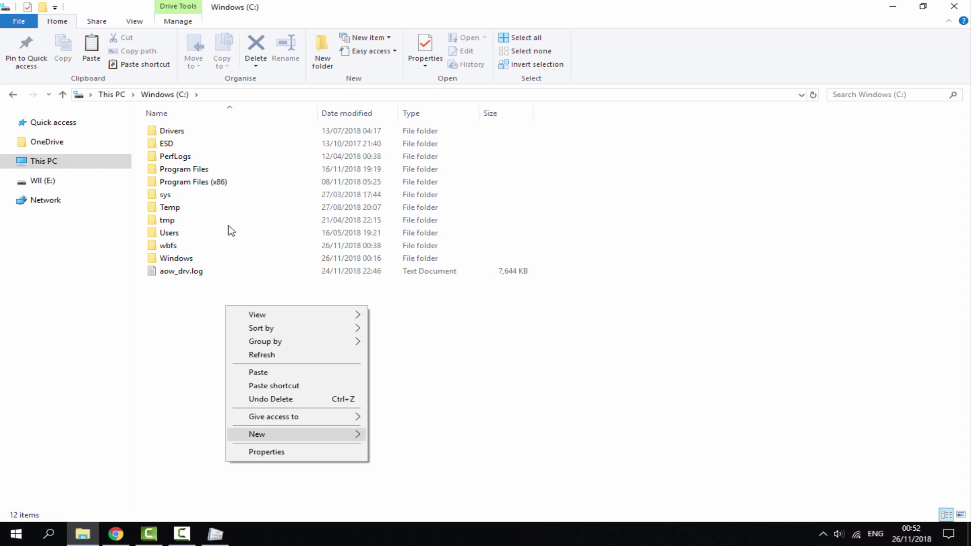
{"action": "mouse_move", "coordinate": [273, 435]}
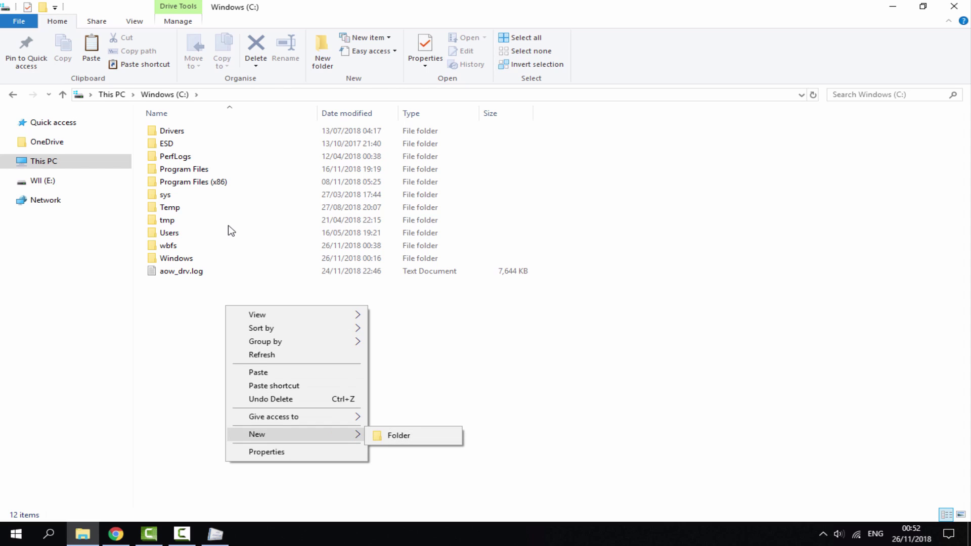
{"action": "left_click", "coordinate": [268, 291]}
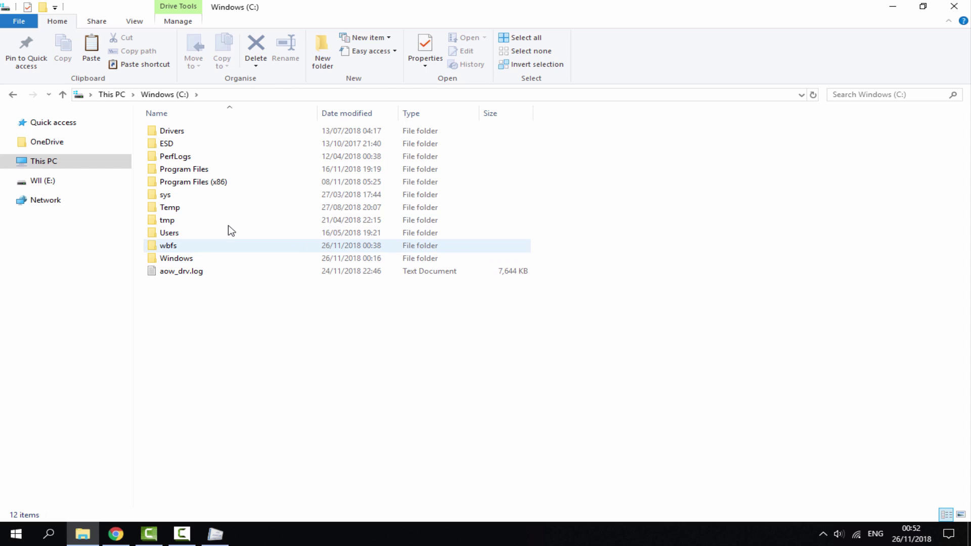
{"action": "double_click", "coordinate": [228, 226]}
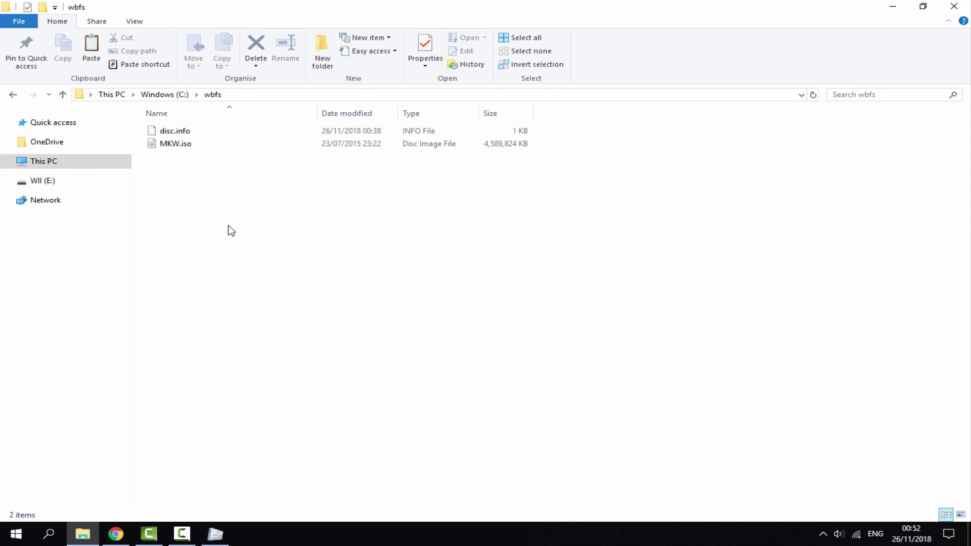
{"action": "left_click_drag", "start_coordinate": [189, 162], "coordinate": [172, 146]}
{"action": "right_click", "coordinate": [231, 231]}
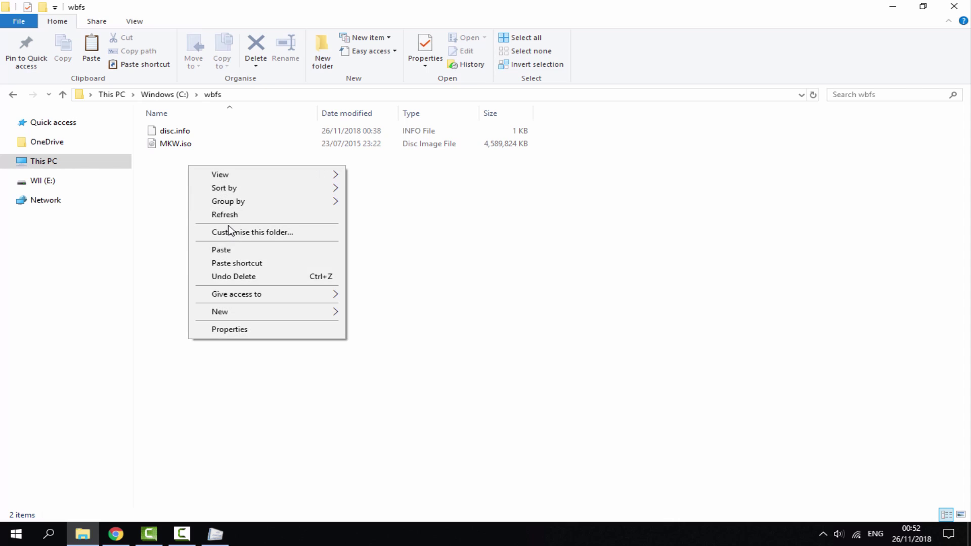
{"action": "key", "text": "Escape"}
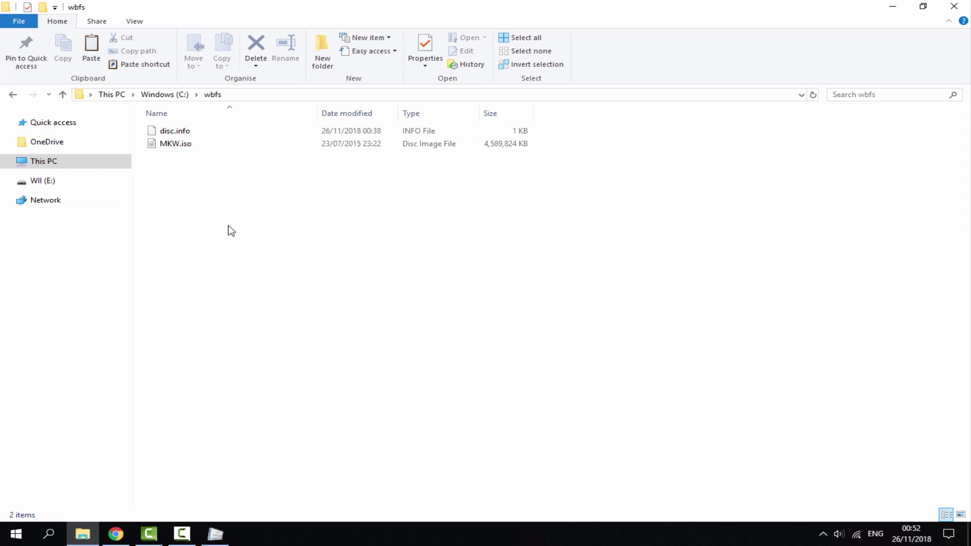
{"action": "key", "text": "m"}
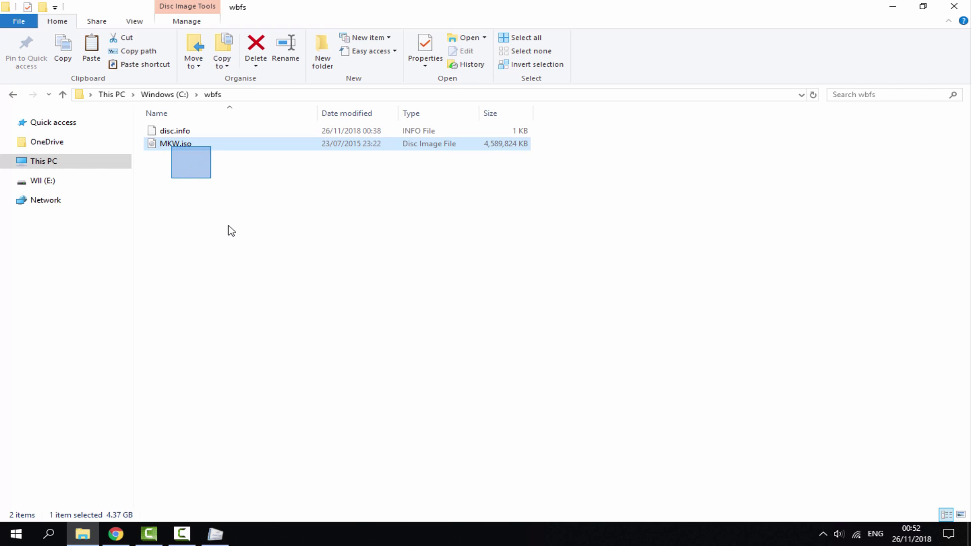
{"action": "left_click", "coordinate": [231, 231]}
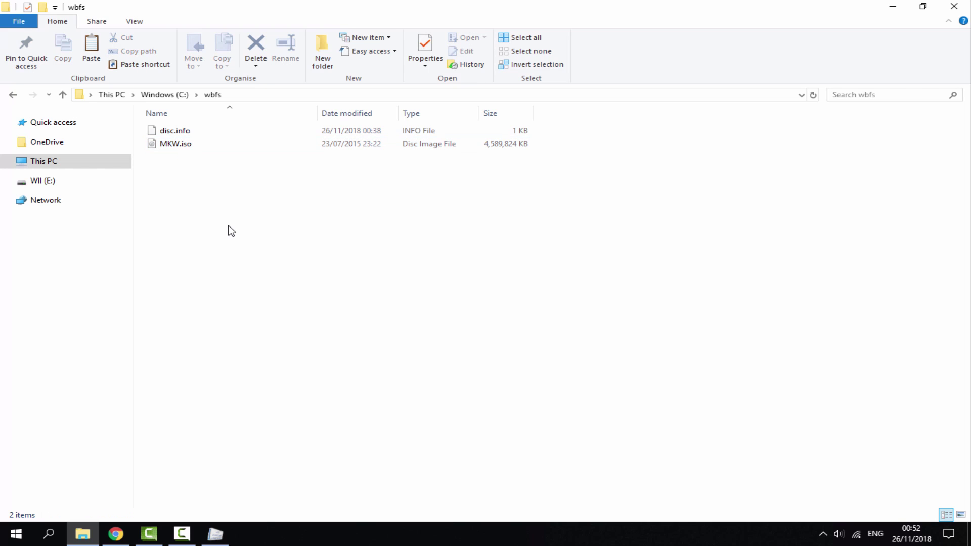
Step: Switch to Wii Backup Manager, load Drive (C:) as Drive 1 and mark the MarioKartWii game
{"action": "key", "text": "alt+Tab"}
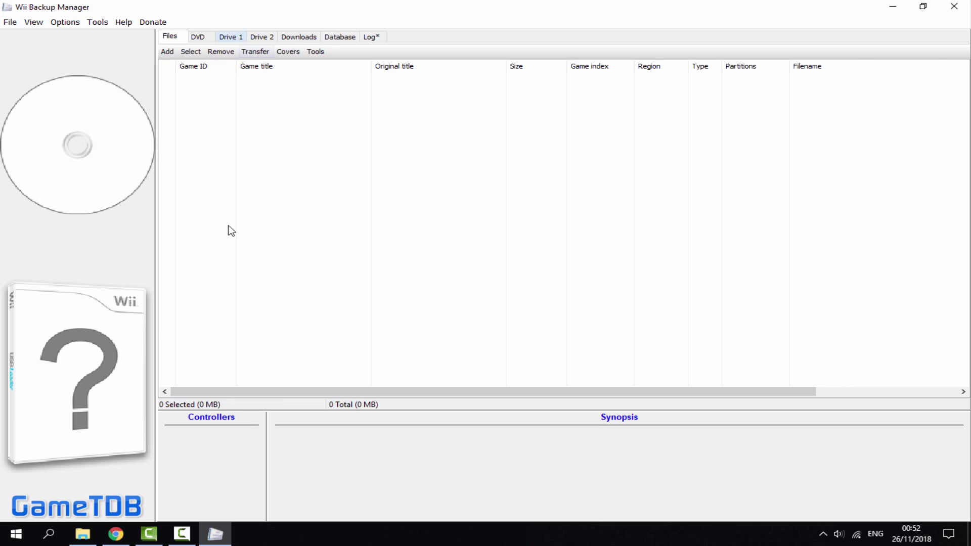
{"action": "left_click", "coordinate": [231, 37]}
{"action": "left_click", "coordinate": [220, 52]}
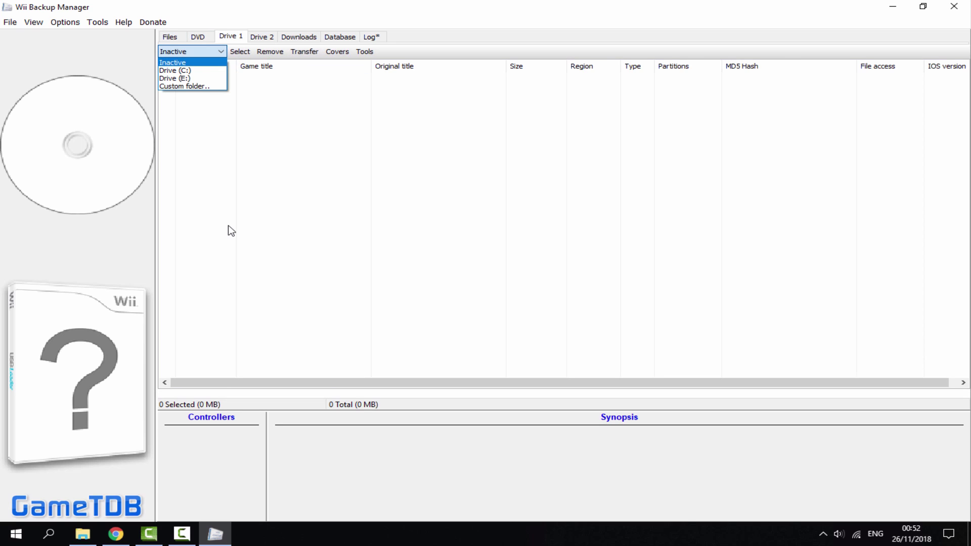
{"action": "key", "text": "Down"}
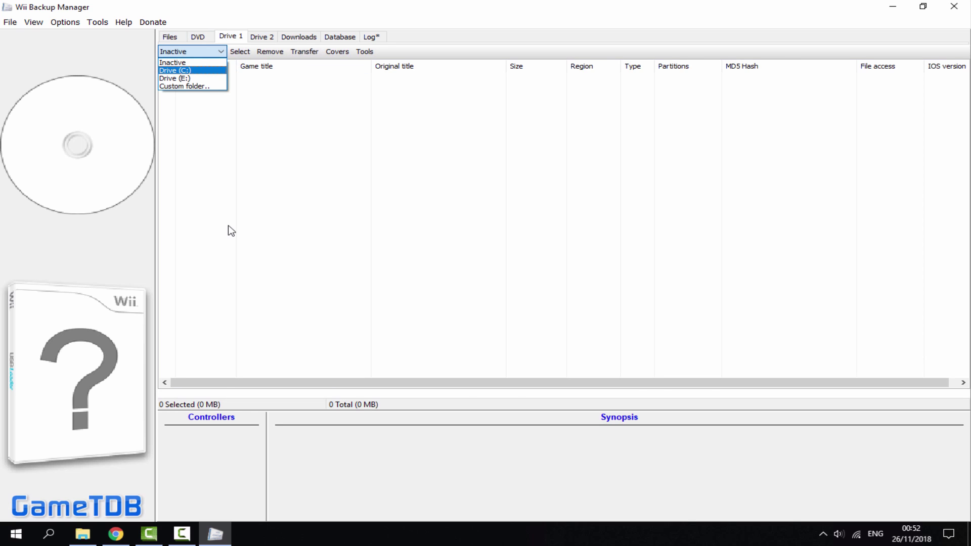
{"action": "key", "text": "Return"}
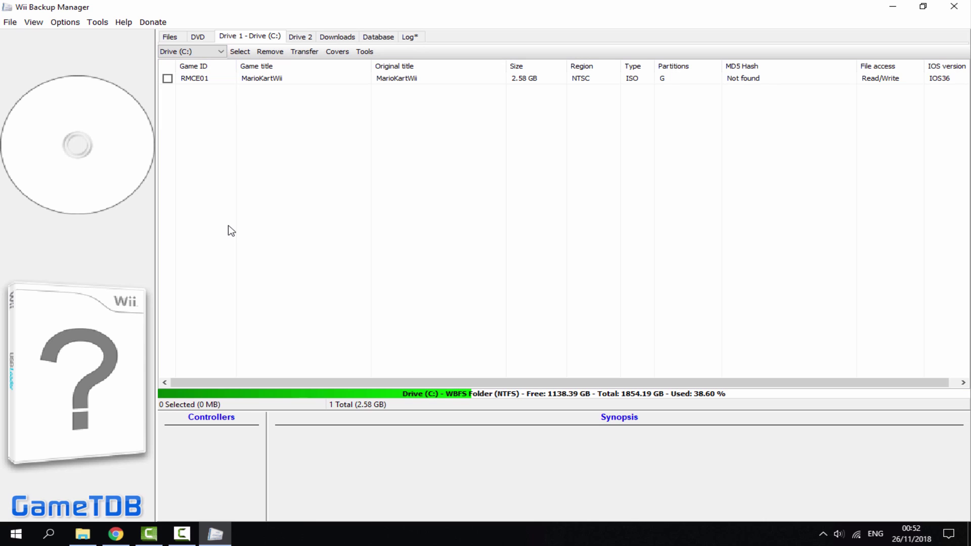
{"action": "key", "text": "alt+Tab"}
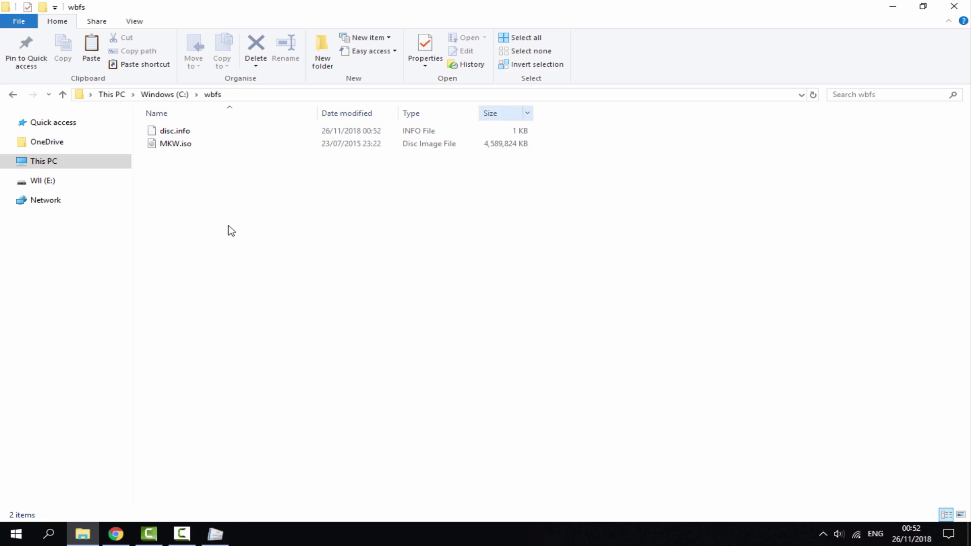
{"action": "left_click", "coordinate": [893, 6]}
{"action": "left_click", "coordinate": [167, 78]}
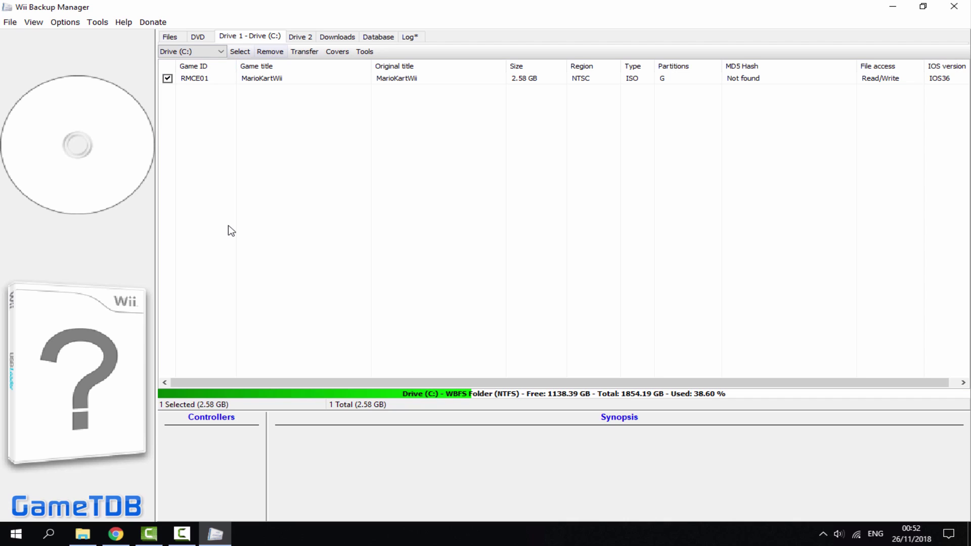
Step: Load Drive (E:) as Drive 2 and have the missing WBFS folder created on it
{"action": "key", "text": "ctrl+Tab"}
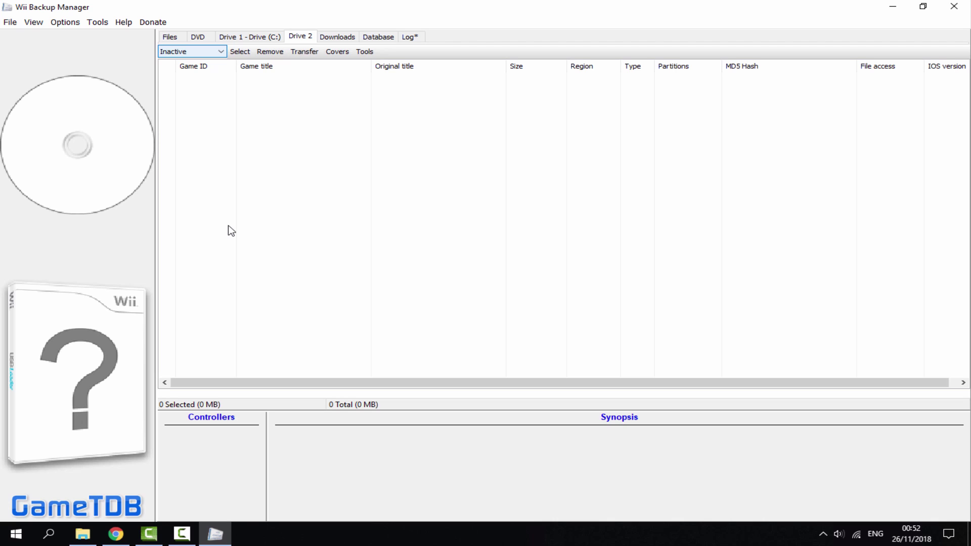
{"action": "key", "text": "alt+Down"}
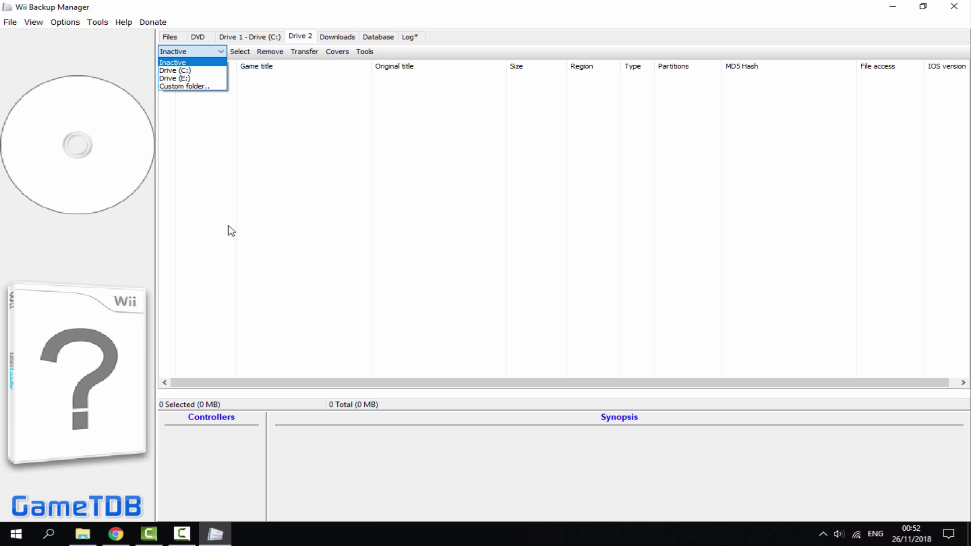
{"action": "key", "text": "Down"}
{"action": "key", "text": "Down"}
{"action": "key", "text": "Return"}
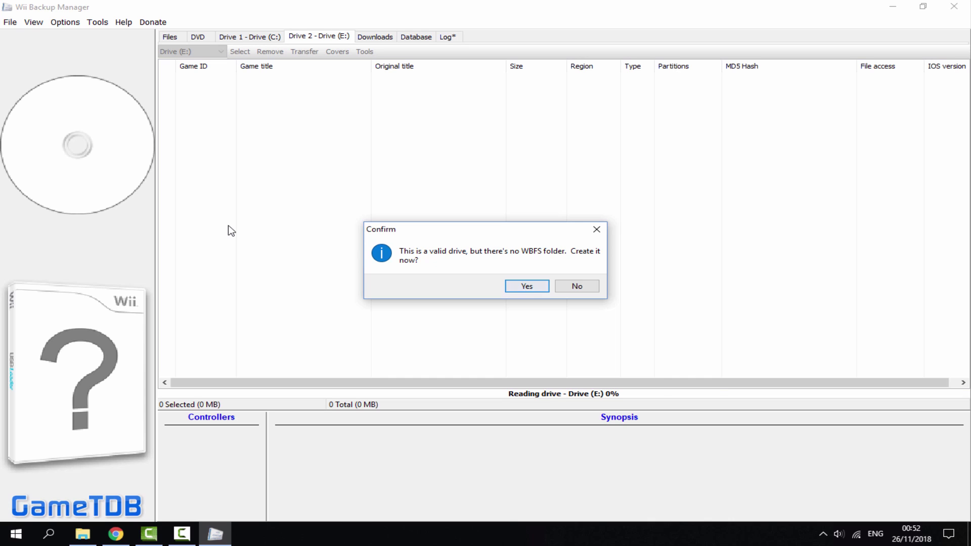
{"action": "key", "text": "Return"}
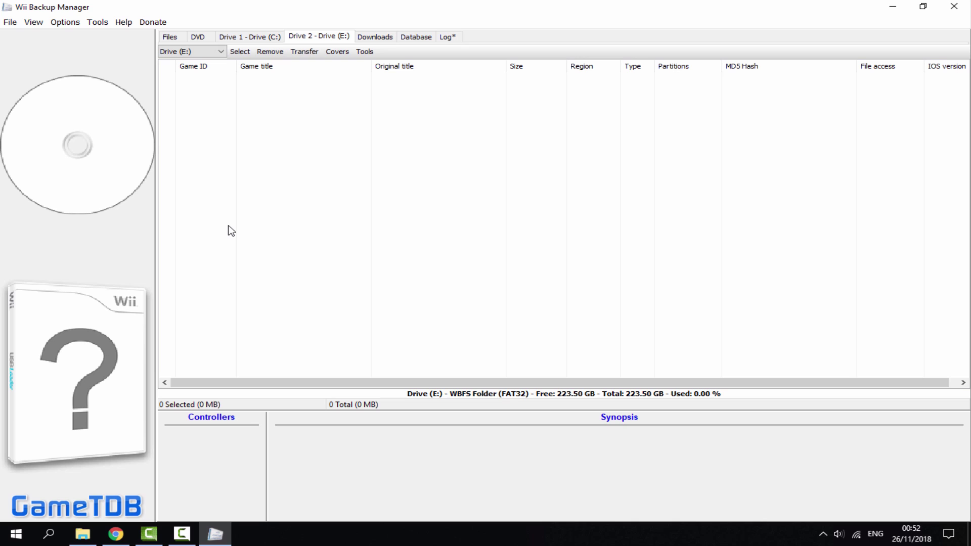
Step: Transfer the marked MarioKartWii game from Drive 1 to Drive 2, and close Wii Backup Manager
{"action": "left_click", "coordinate": [246, 37]}
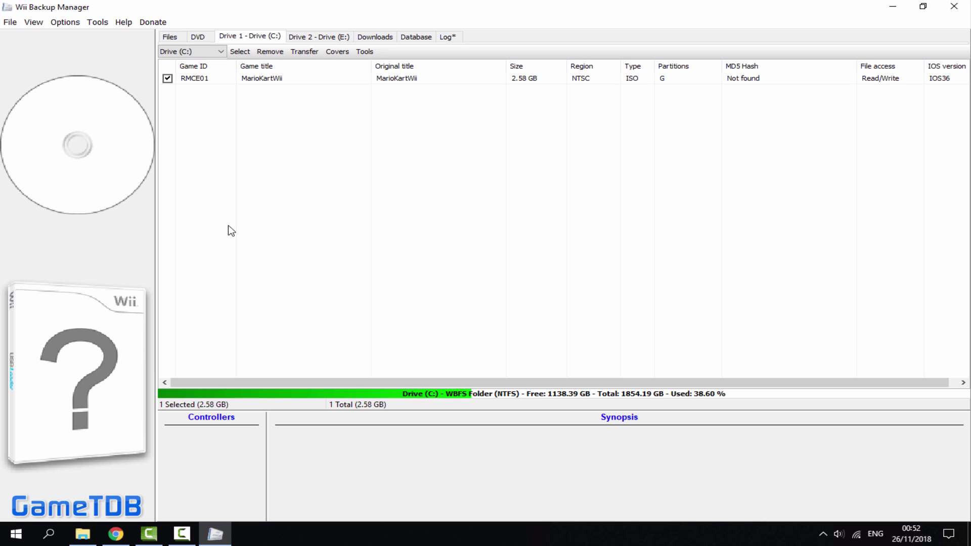
{"action": "left_click", "coordinate": [305, 52]}
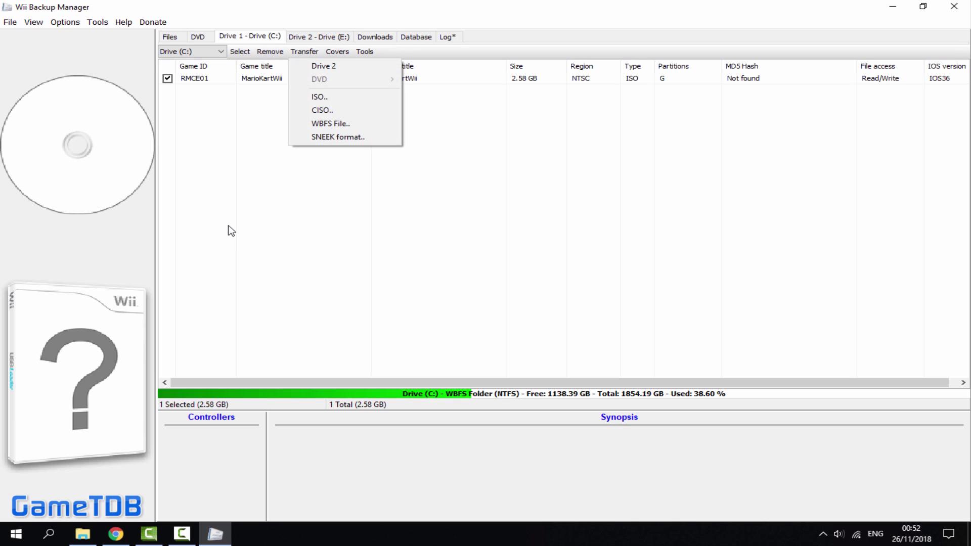
{"action": "left_click", "coordinate": [323, 66]}
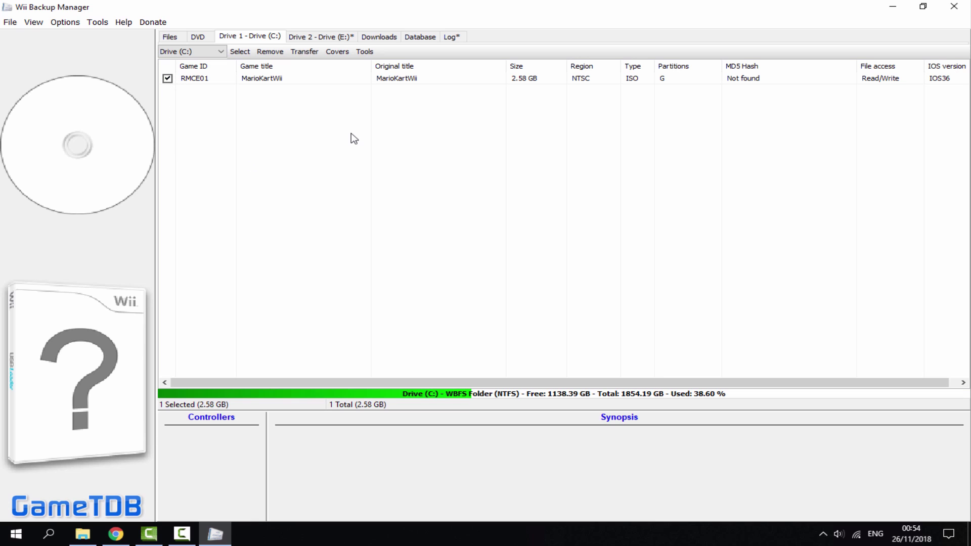
{"action": "left_click", "coordinate": [953, 7]}
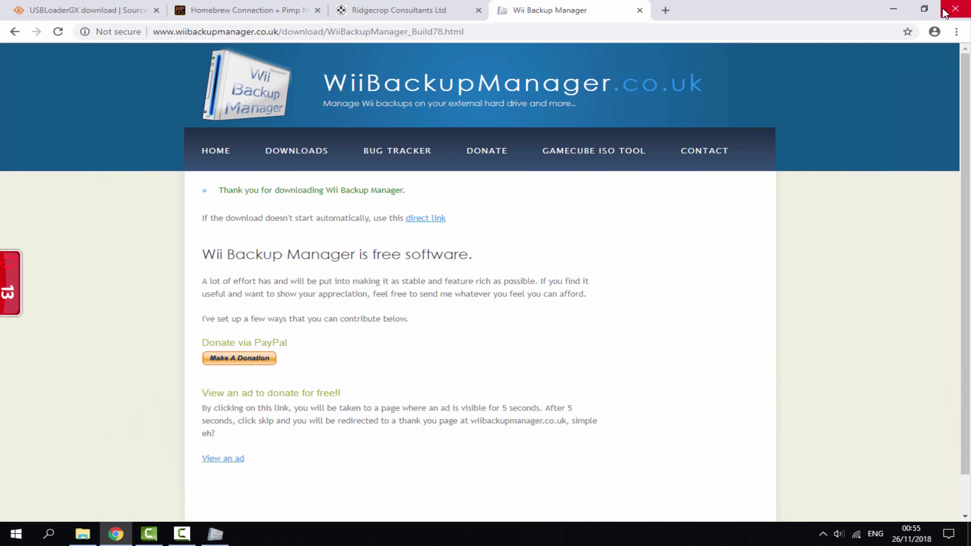
Step: Switch to File Explorer and view the contents of super mario collection [SVME01] in the Games folder of Downloads
{"action": "left_click", "coordinate": [83, 532]}
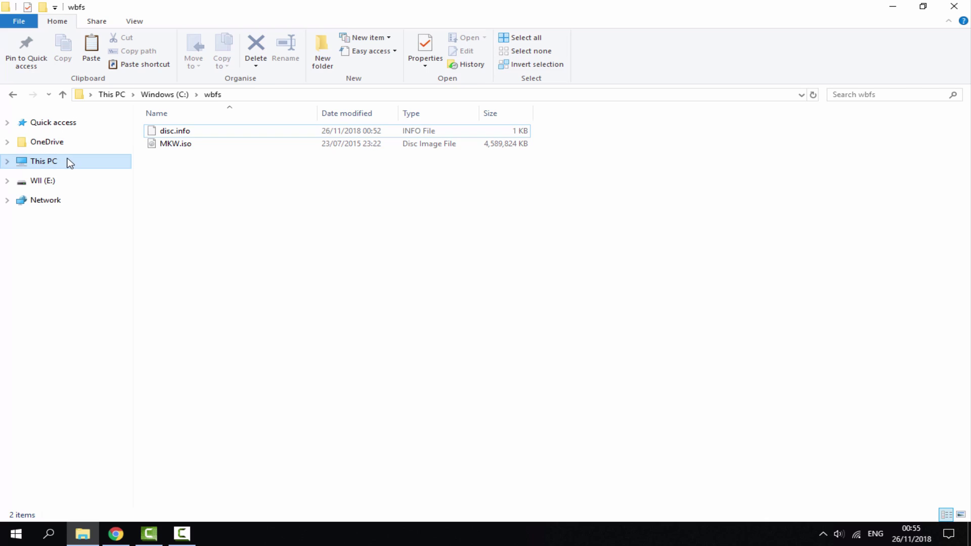
{"action": "left_click", "coordinate": [67, 160]}
{"action": "left_click", "coordinate": [721, 147]}
{"action": "double_click", "coordinate": [721, 147]}
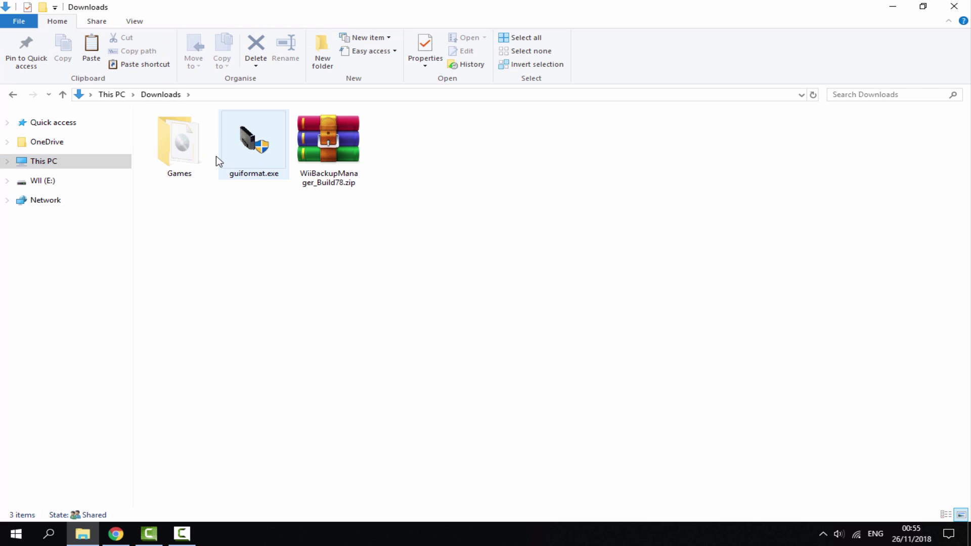
{"action": "double_click", "coordinate": [171, 152]}
{"action": "left_click", "coordinate": [255, 132]}
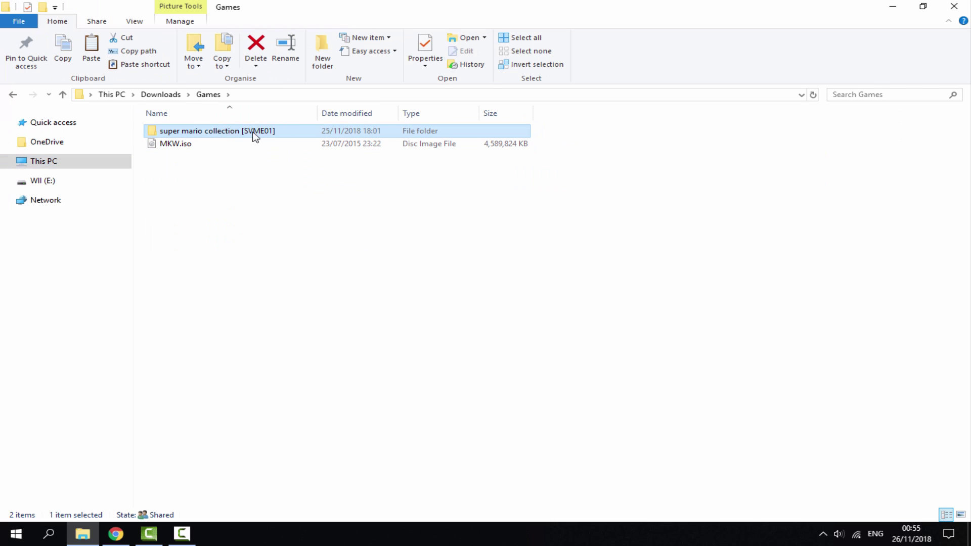
{"action": "double_click", "coordinate": [229, 135]}
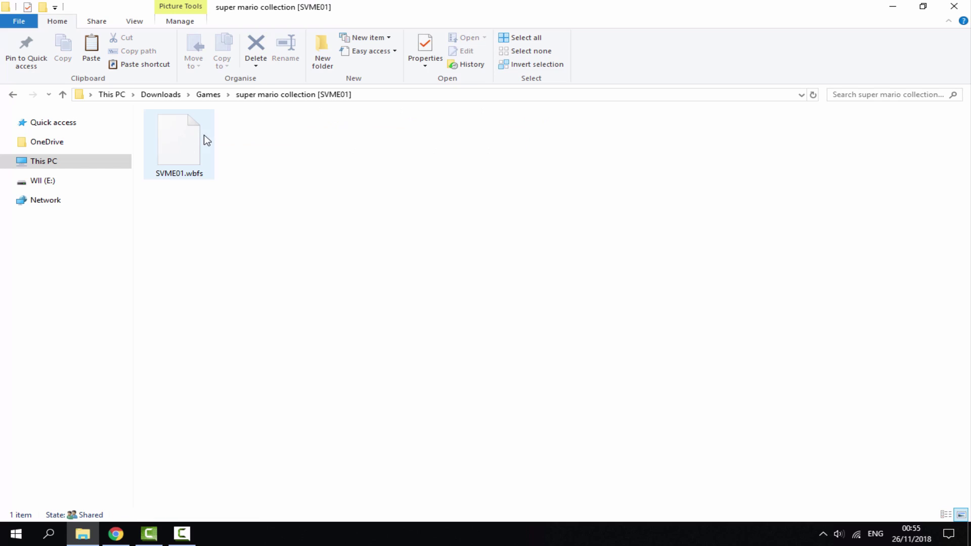
Step: Copy the super mario collection [SVME01] folder from Games into the wbfs folder on the WII (E:) drive
{"action": "left_click", "coordinate": [13, 95]}
{"action": "left_click", "coordinate": [8, 183]}
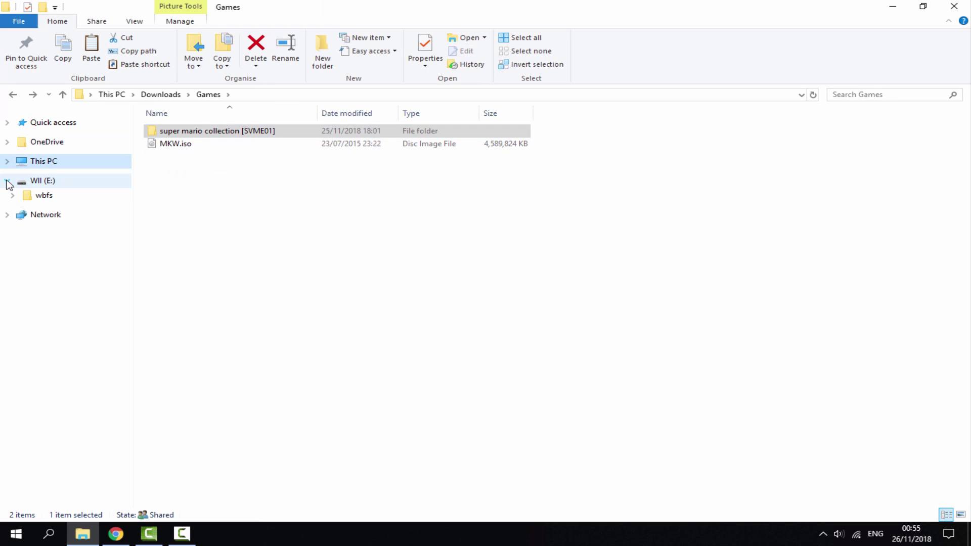
{"action": "left_click_drag", "start_coordinate": [246, 144], "coordinate": [89, 197]}
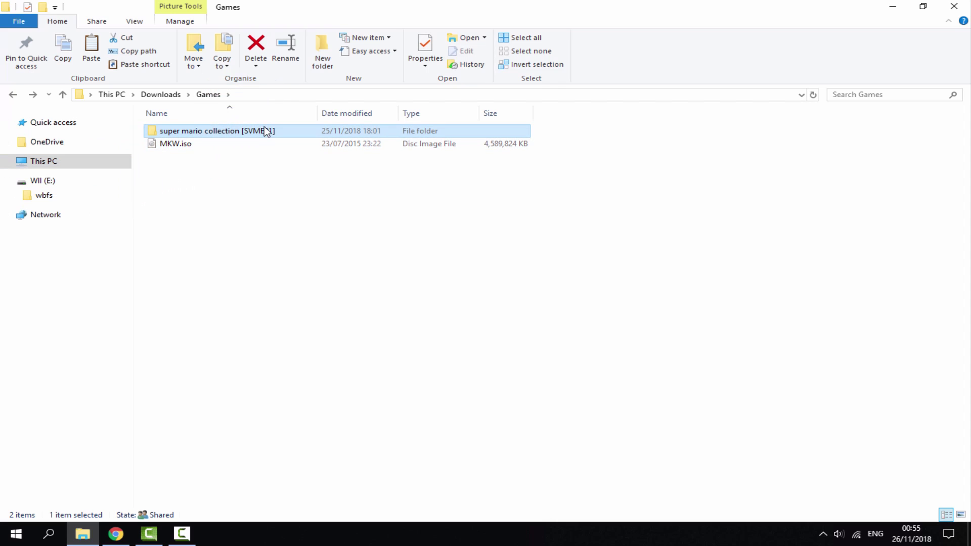
Step: Check the MarioKartWii [RMCE01] and super mario collection [SVME01] folders inside wbfs on the WII (E:) drive
{"action": "left_click", "coordinate": [76, 198]}
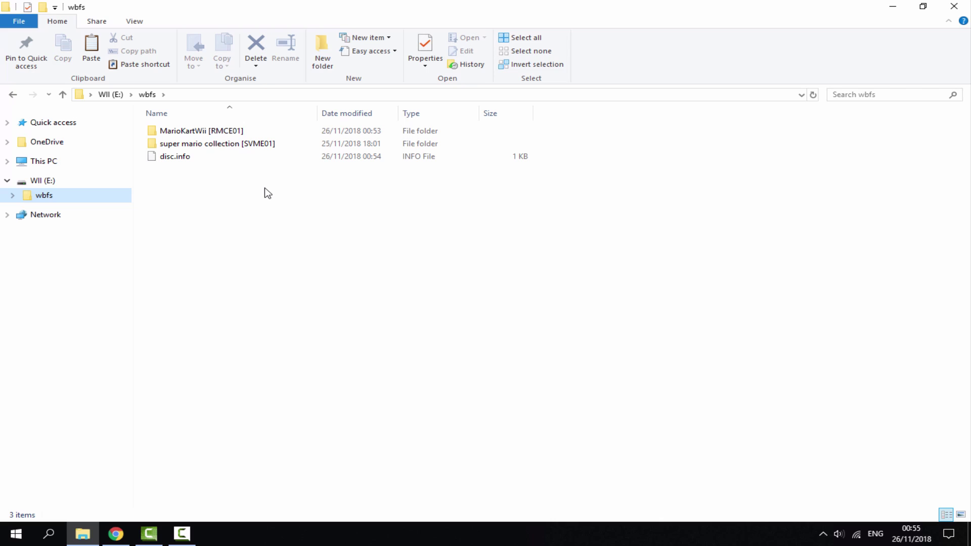
{"action": "double_click", "coordinate": [219, 133]}
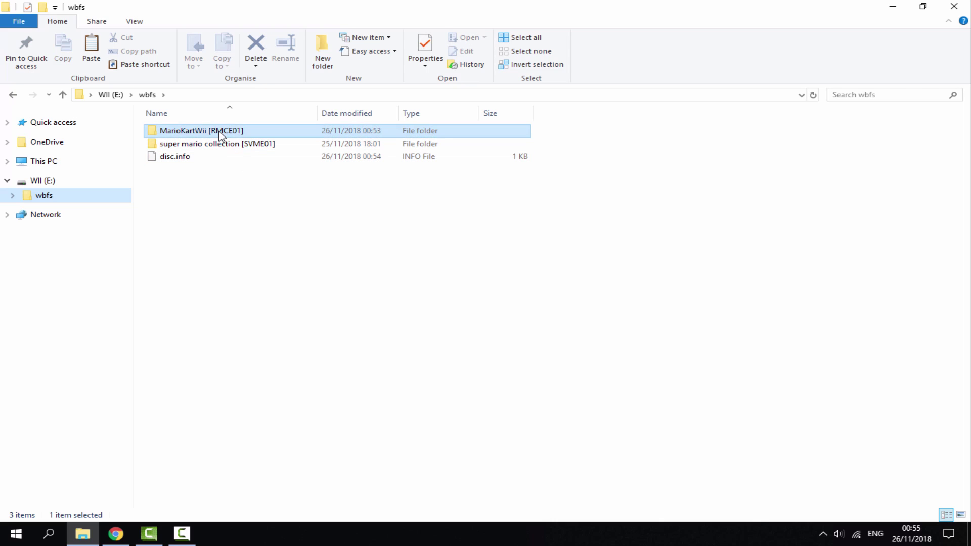
{"action": "left_click", "coordinate": [12, 95]}
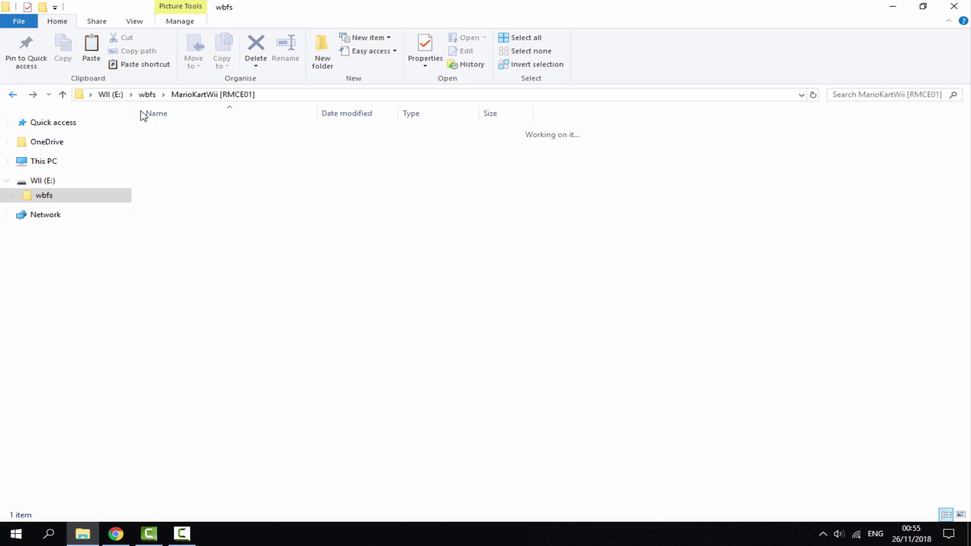
{"action": "double_click", "coordinate": [204, 145]}
{"action": "left_click", "coordinate": [13, 95]}
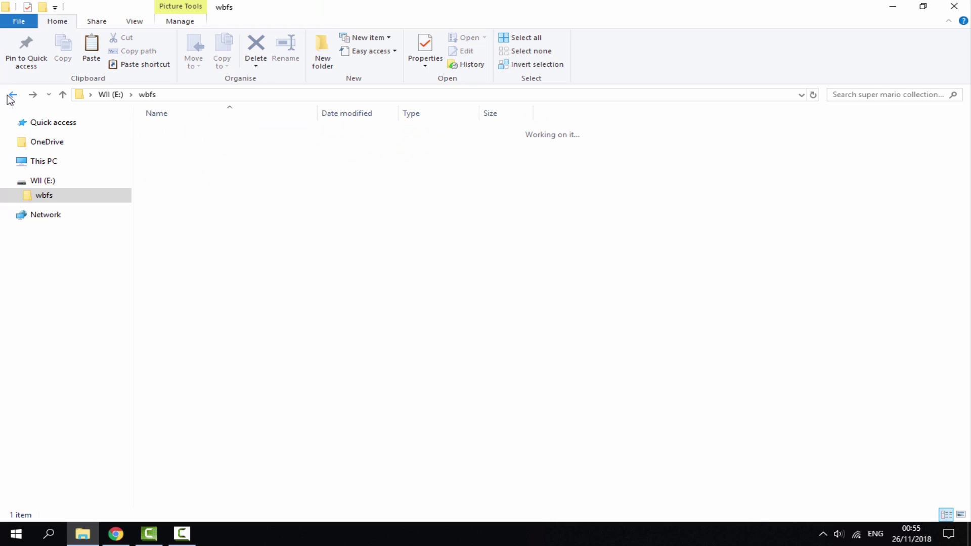
{"action": "left_click", "coordinate": [239, 219]}
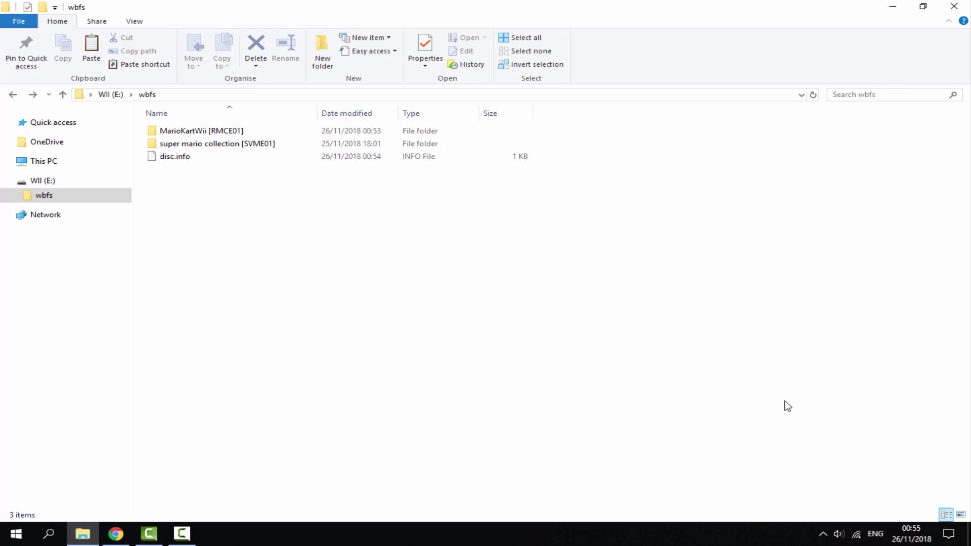
Step: Safely eject the USB Mass Storage Device holding the WII (E:) drive from the computer
{"action": "left_click", "coordinate": [822, 534]}
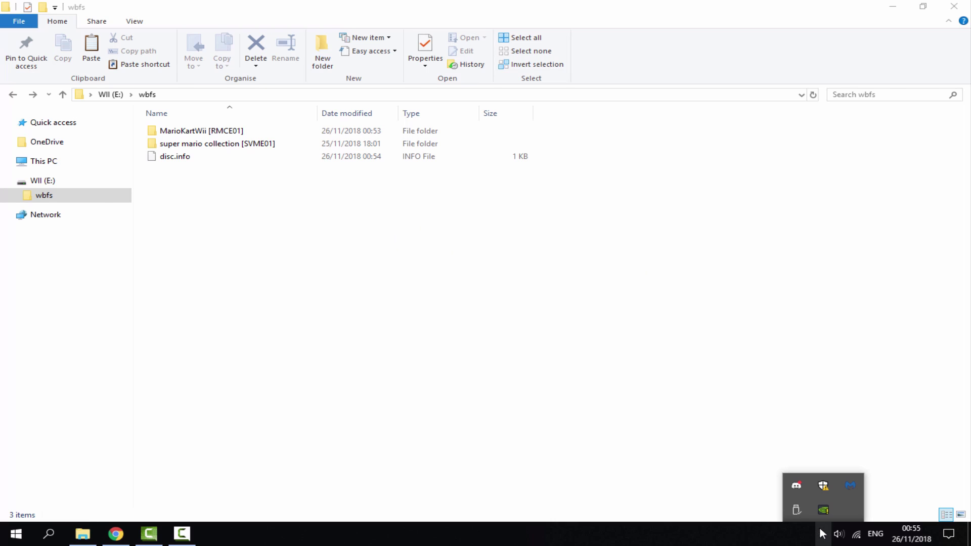
{"action": "left_click", "coordinate": [801, 511]}
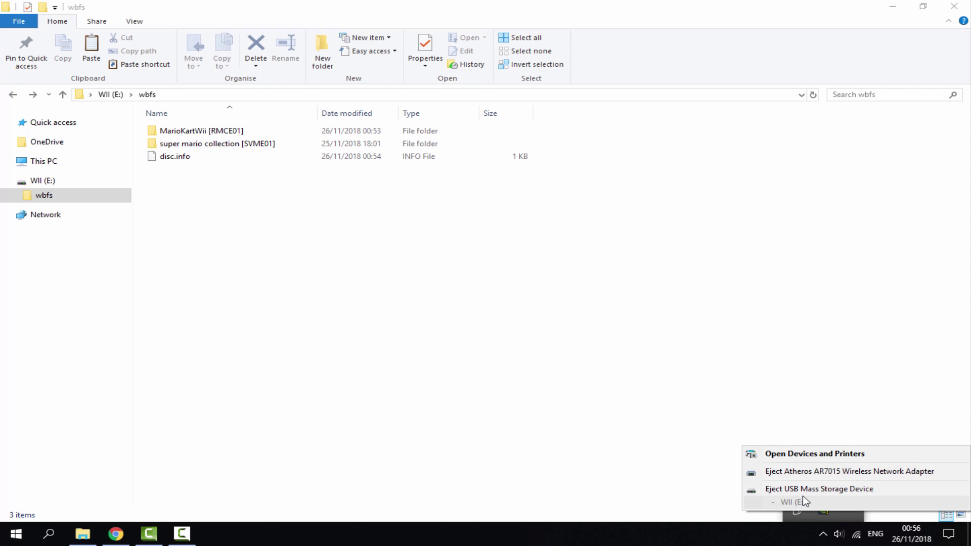
{"action": "left_click", "coordinate": [798, 490]}
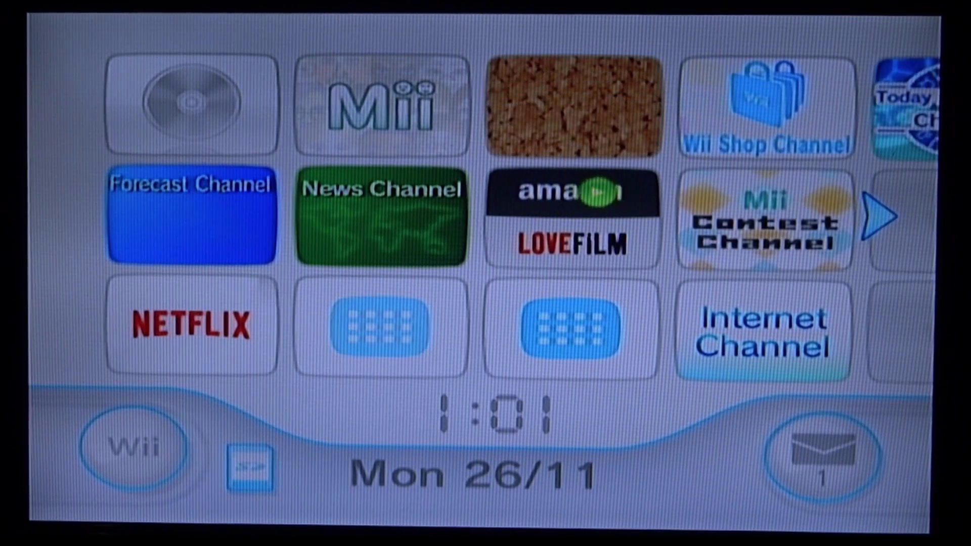
Step: Switch to the Wii console, start the Homebrew Channel, and load Pimp my Wii
{"action": "key", "text": "plus"}
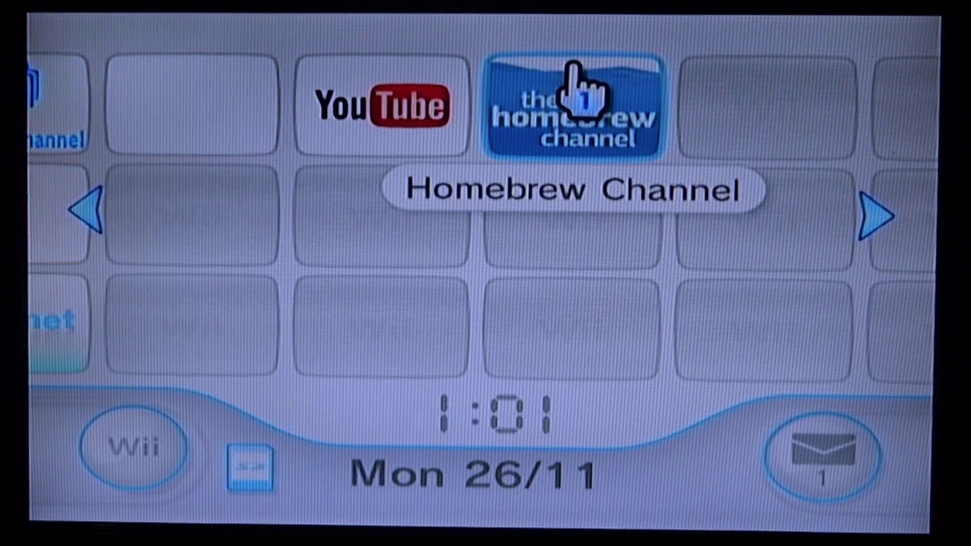
{"action": "left_click", "coordinate": [566, 102]}
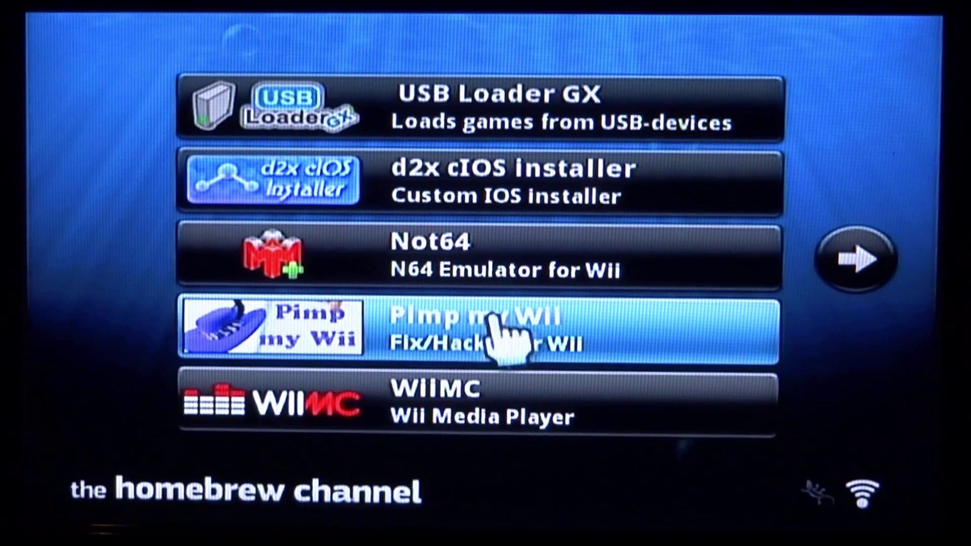
{"action": "left_click", "coordinate": [537, 304]}
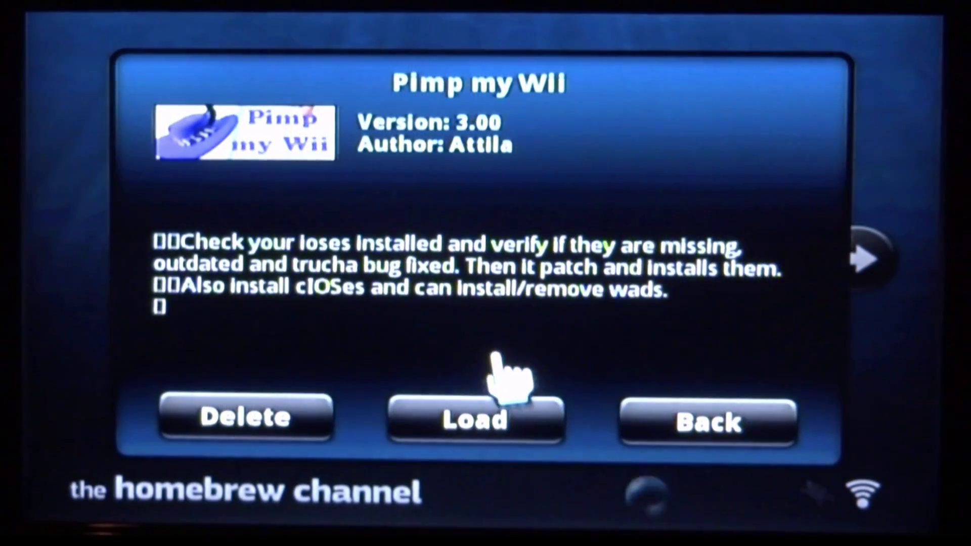
{"action": "left_click", "coordinate": [488, 402]}
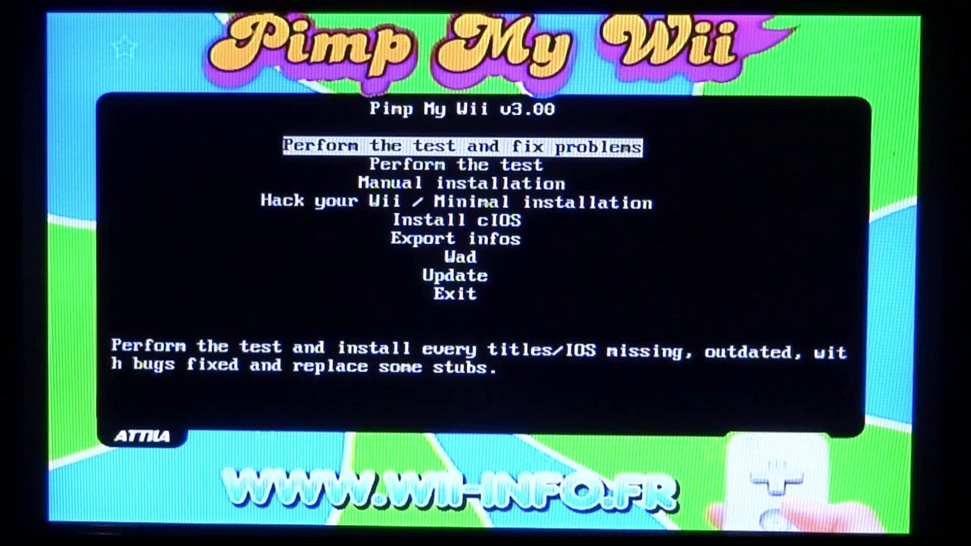
Step: Open the Wad install/remove function and continue past the IOS selection to the source device choice
{"action": "key", "text": "Down"}
{"action": "key", "text": "Down"}
{"action": "key", "text": "Down"}
{"action": "key", "text": "Down"}
{"action": "key", "text": "Down"}
{"action": "key", "text": "Down"}
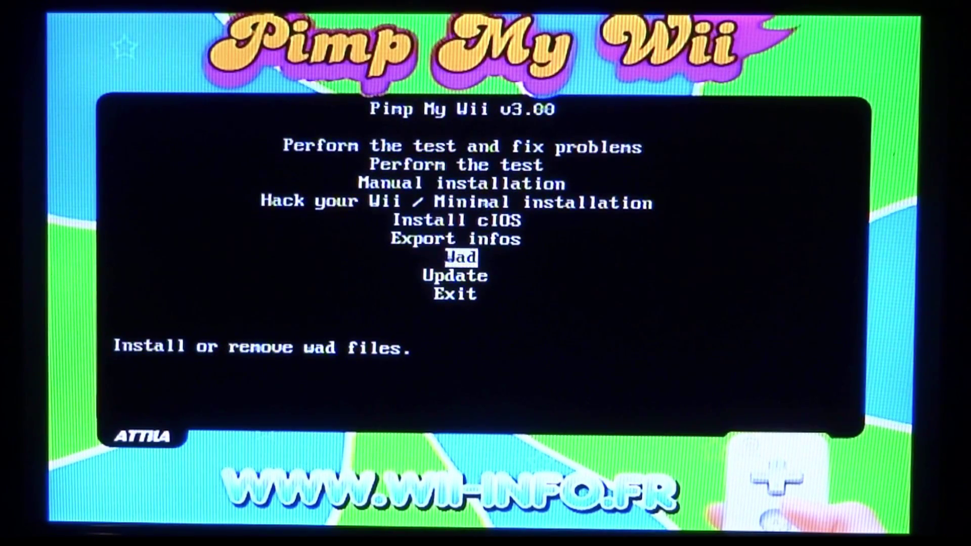
{"action": "key", "text": "Return"}
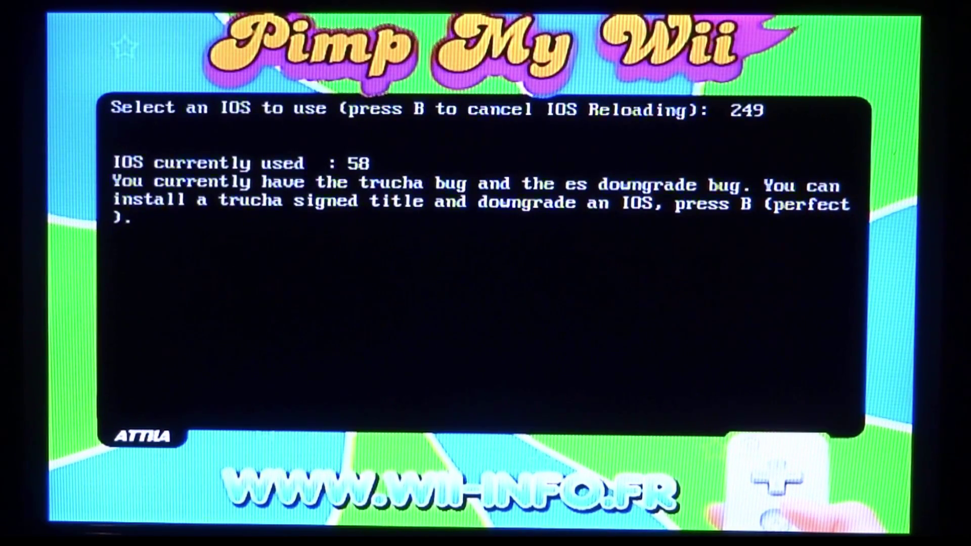
{"action": "key", "text": "Return"}
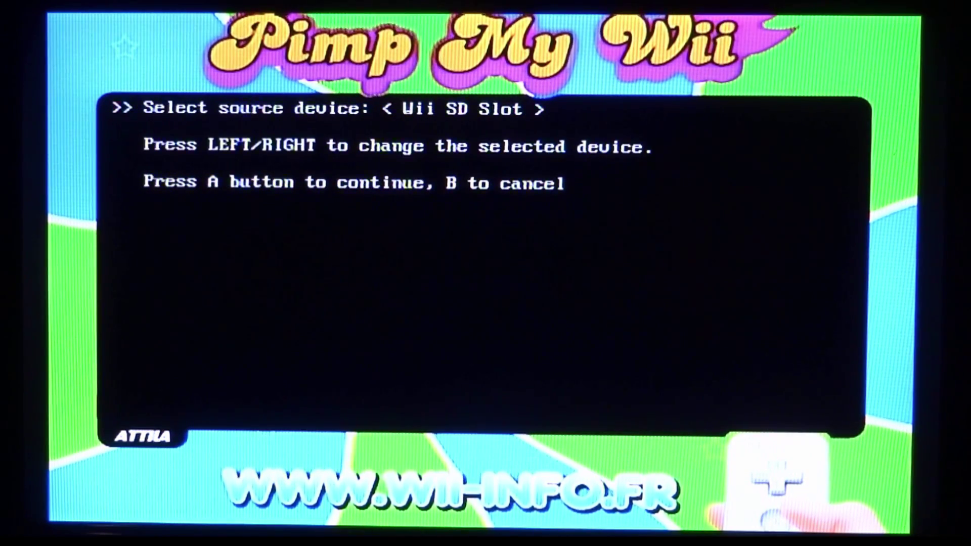
Step: Choose Wii SD Slot as the source device and open its file browser
{"action": "key", "text": "Right"}
{"action": "key", "text": "Left"}
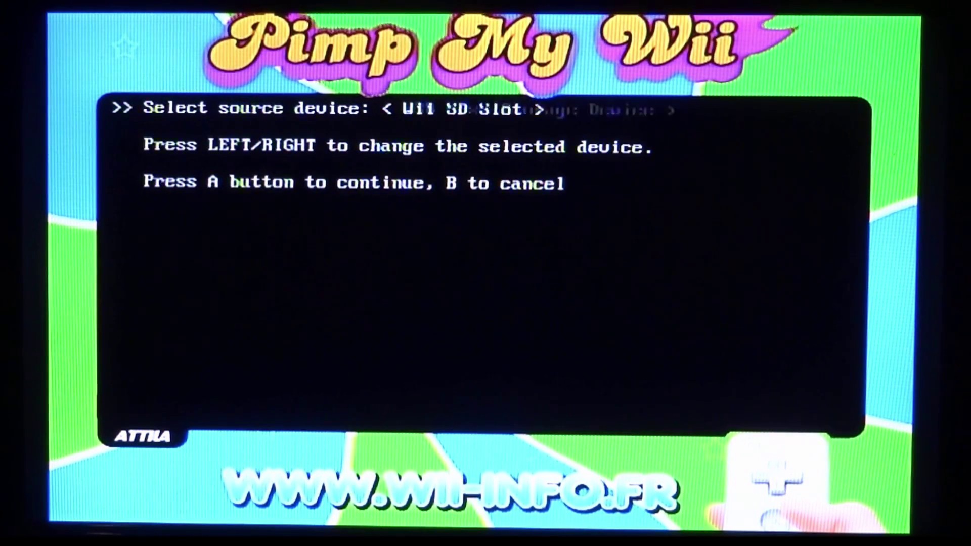
{"action": "key", "text": "Right"}
{"action": "key", "text": "Left"}
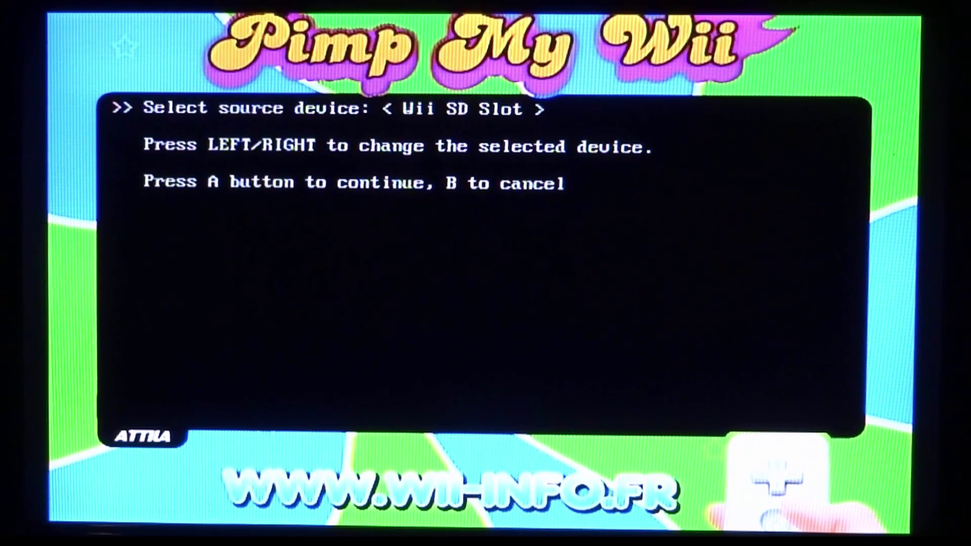
{"action": "key", "text": "Return"}
Step: Open the USB Loader GX-UNEO_Forwarder_5_1_AHBPROT.wad file from the wads folder on the SD card
{"action": "key", "text": "Down"}
{"action": "key", "text": "Down"}
{"action": "key", "text": "Down"}
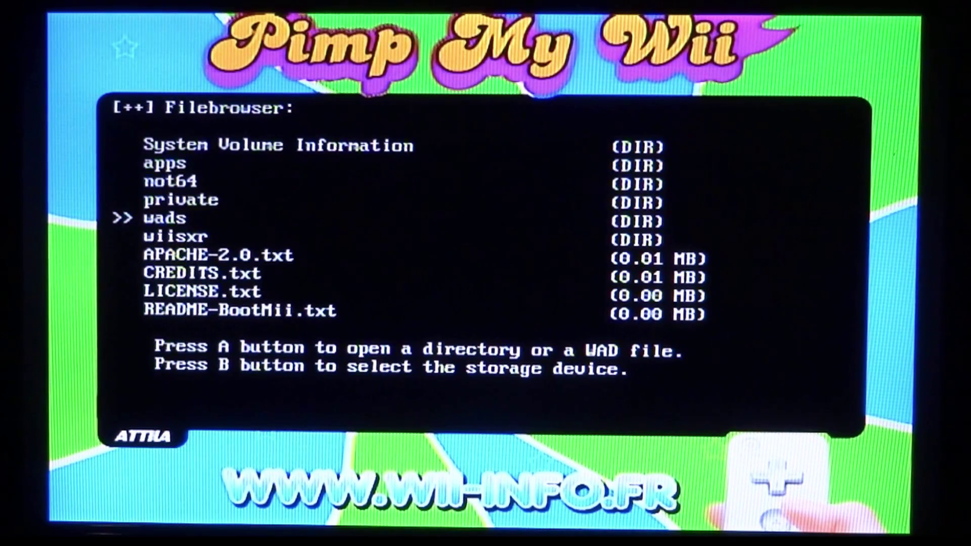
{"action": "key", "text": "Return"}
{"action": "key", "text": "Down"}
{"action": "key", "text": "Down"}
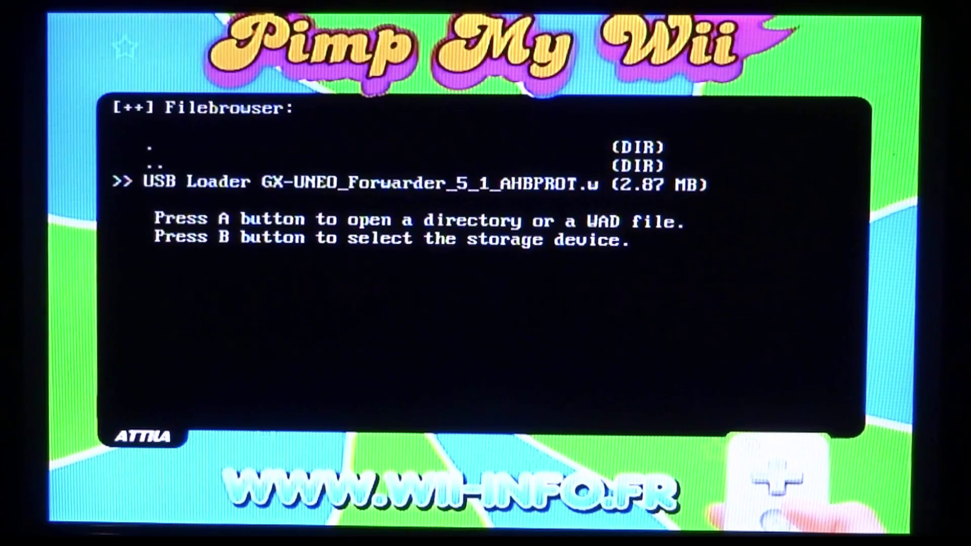
{"action": "key", "text": "Return"}
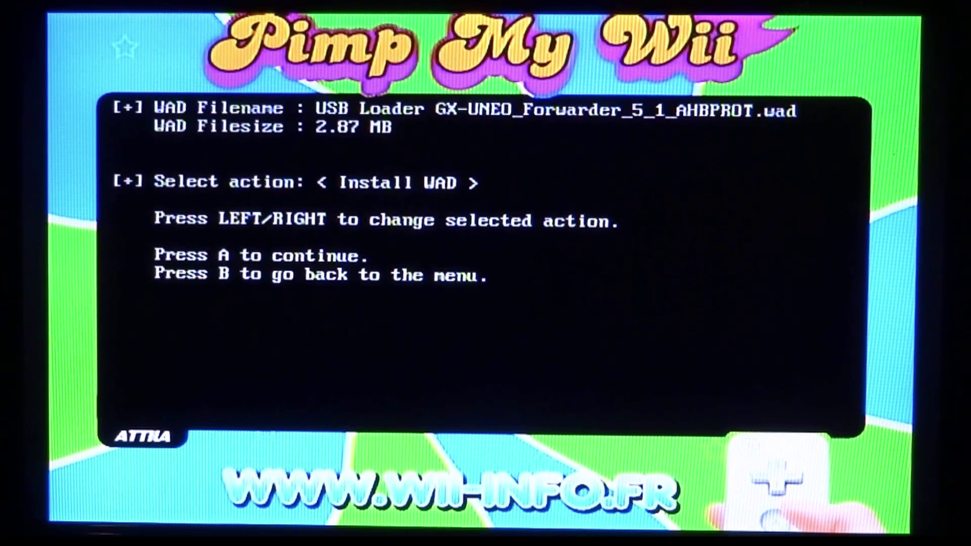